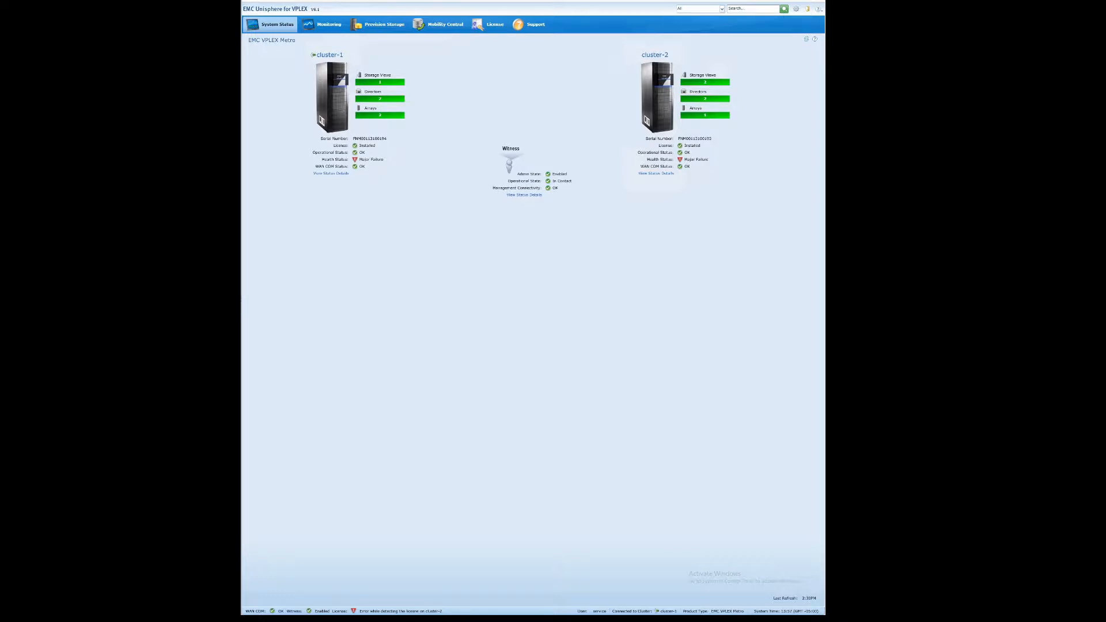
Review cluster-1's extents, checking a used source extent and the two claimed extents available as migration targets
{"action": "left_click", "coordinate": [382, 25]}
{"action": "mouse_move", "coordinate": [396, 92]}
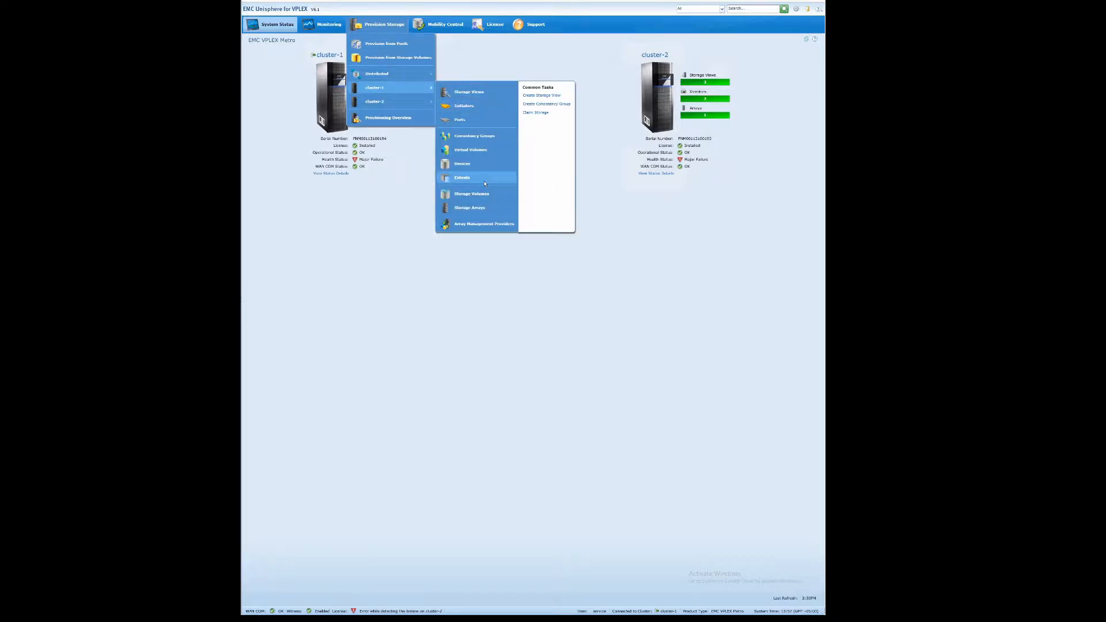
{"action": "left_click", "coordinate": [485, 183]}
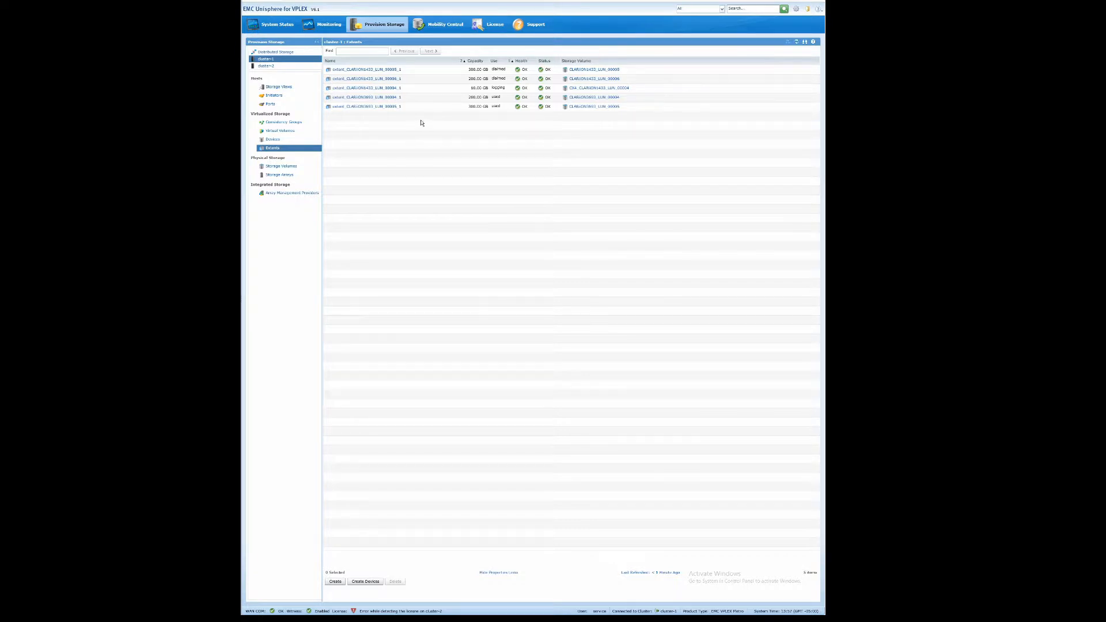
{"action": "left_click", "coordinate": [421, 98]}
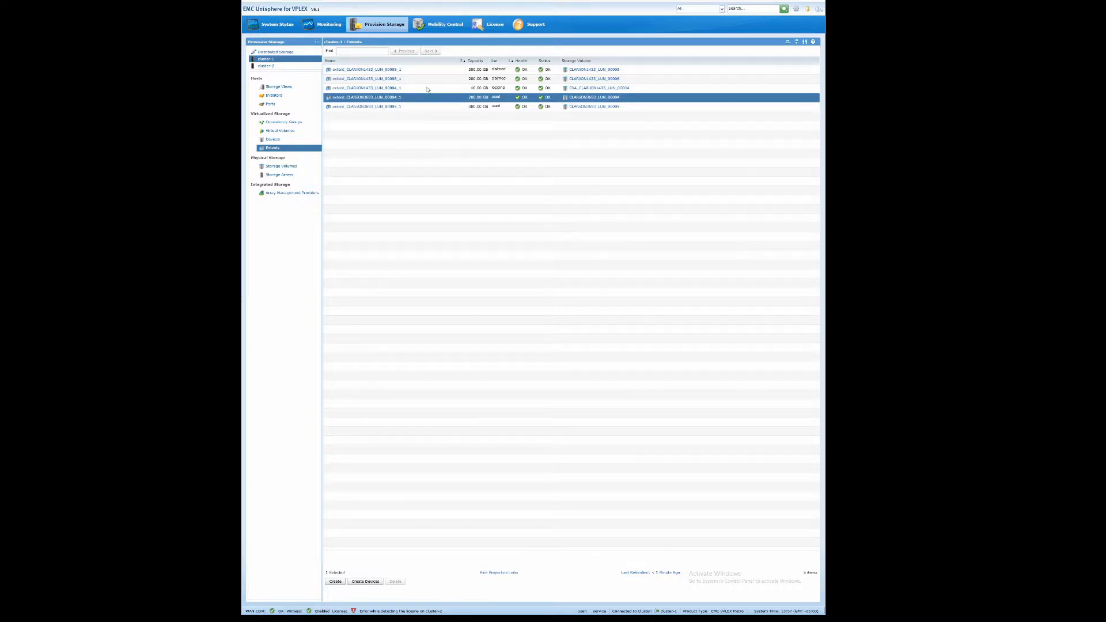
{"action": "left_click", "coordinate": [424, 69]}
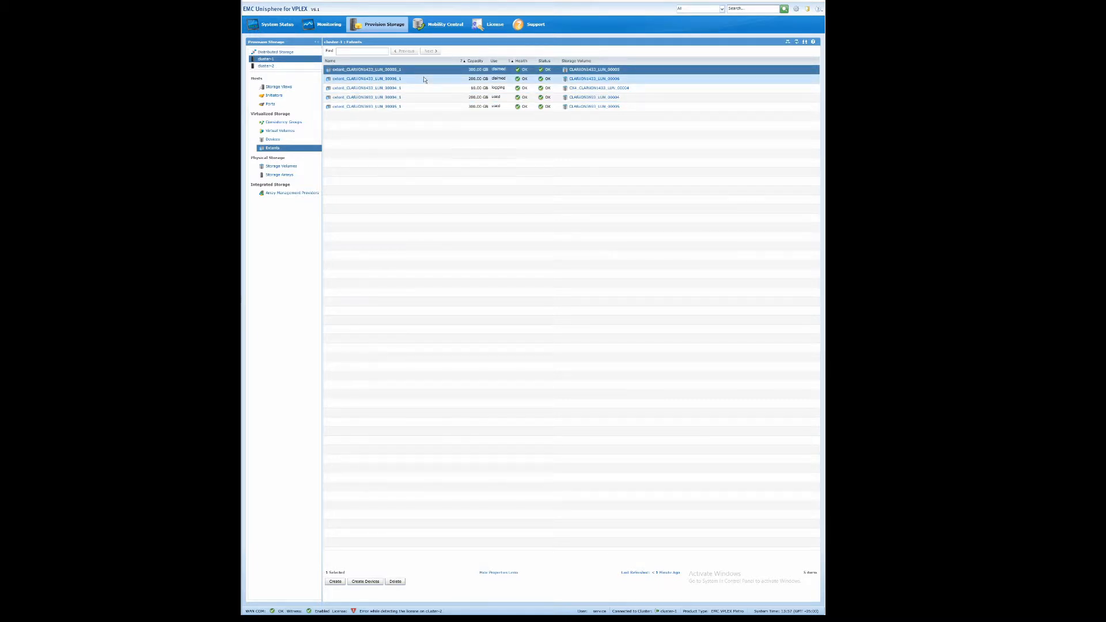
{"action": "left_click", "coordinate": [425, 80]}
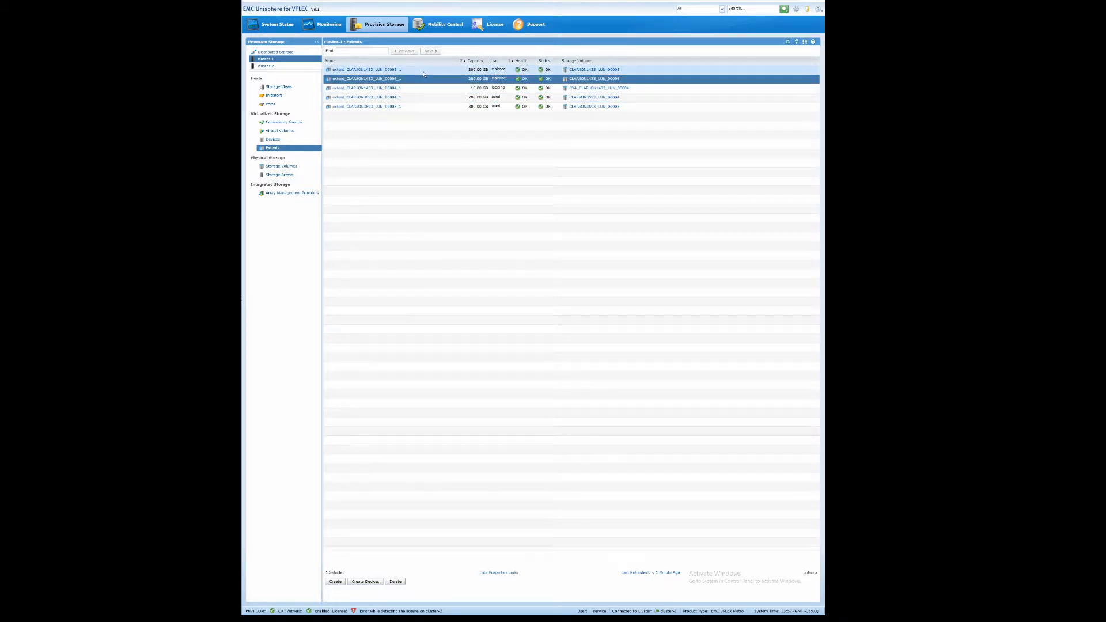
Examine the map of the second virtual volume on cluster-1, and close it
{"action": "left_click", "coordinate": [273, 131]}
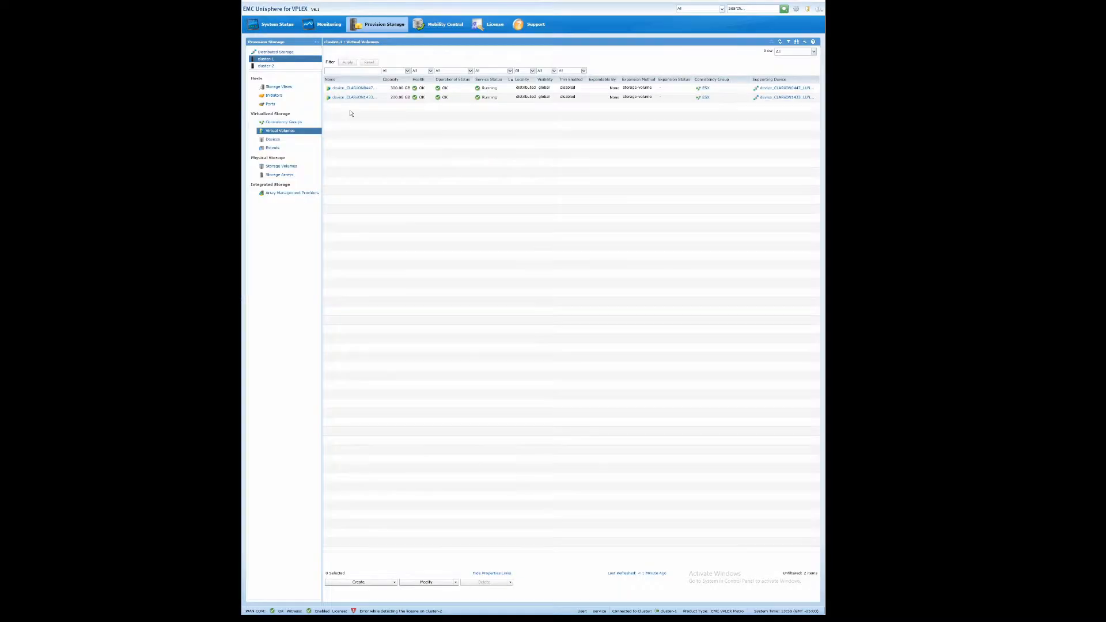
{"action": "mouse_move", "coordinate": [356, 101]}
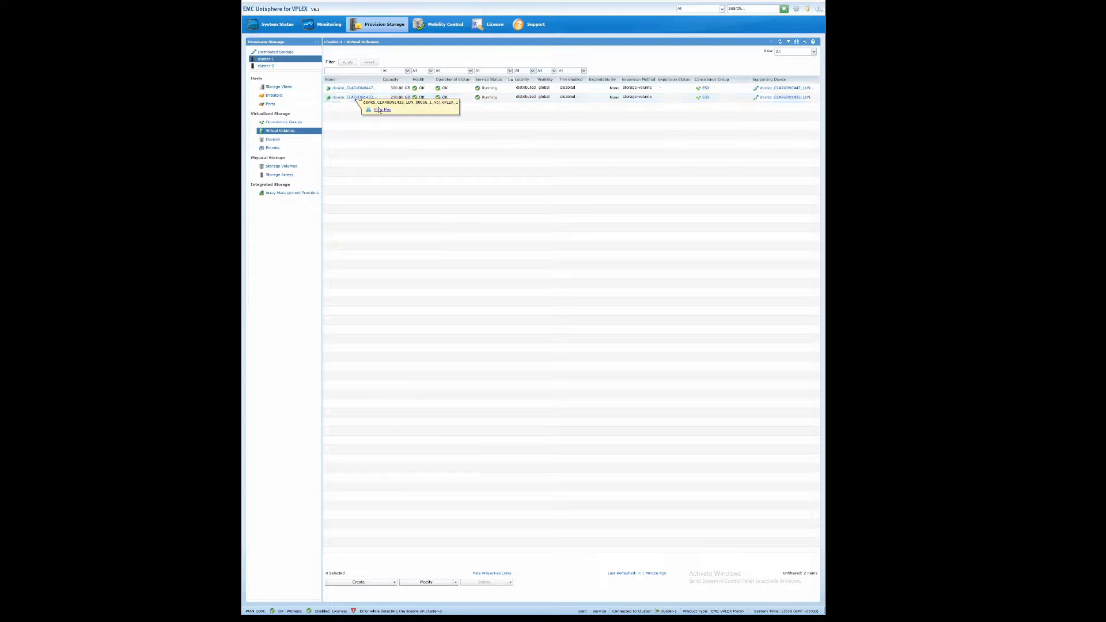
{"action": "left_click", "coordinate": [380, 110]}
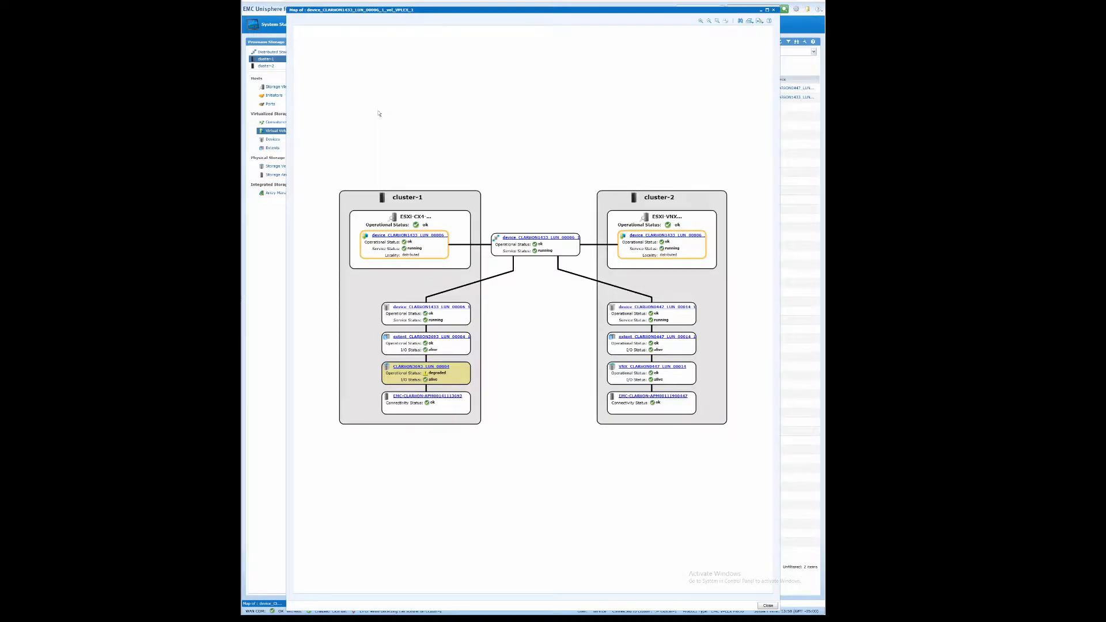
{"action": "left_click", "coordinate": [774, 10]}
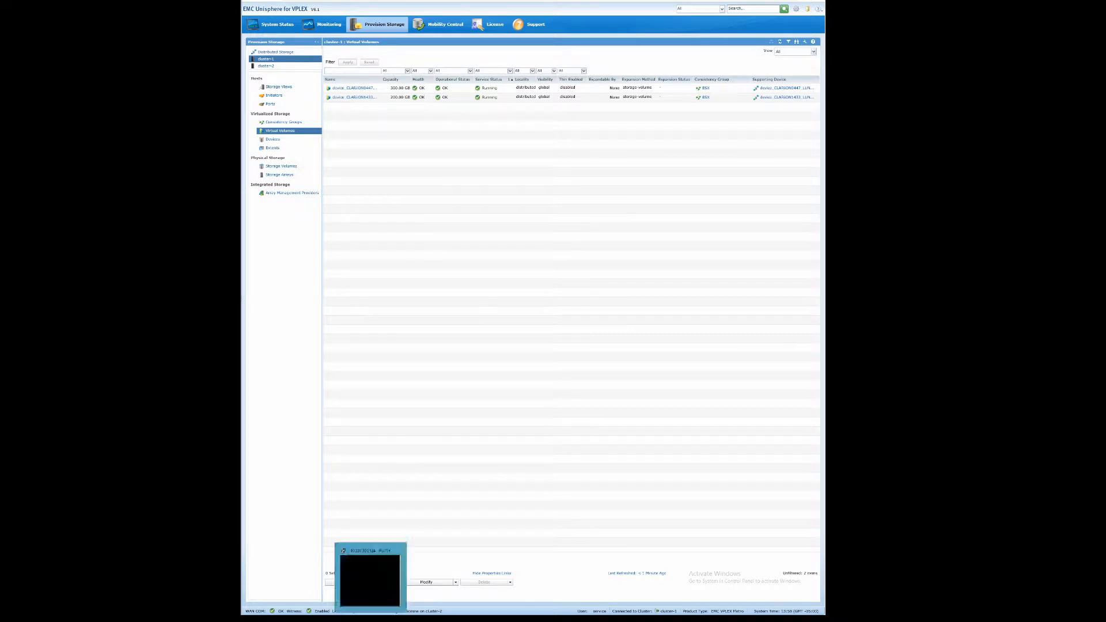
In PuTTY, run batch-migrate create-plan for MigrationDemo.txt with the cluster-1 source and target extents and --force, and review its output
{"action": "left_click", "coordinate": [370, 621]}
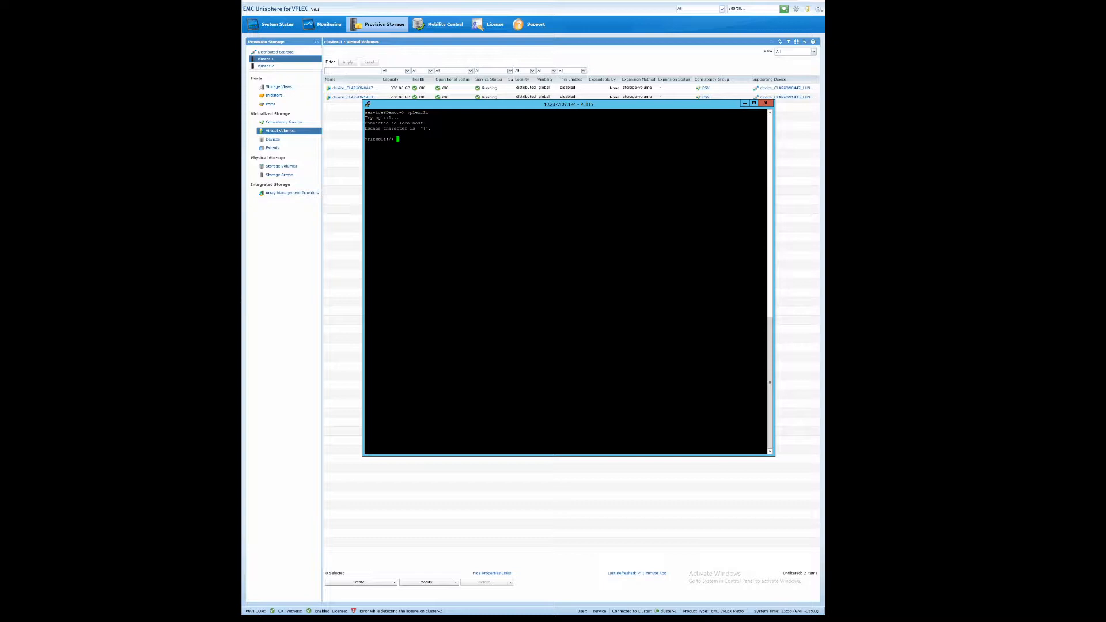
{"action": "right_click", "coordinate": [427, 210]}
{"action": "key", "text": "Return"}
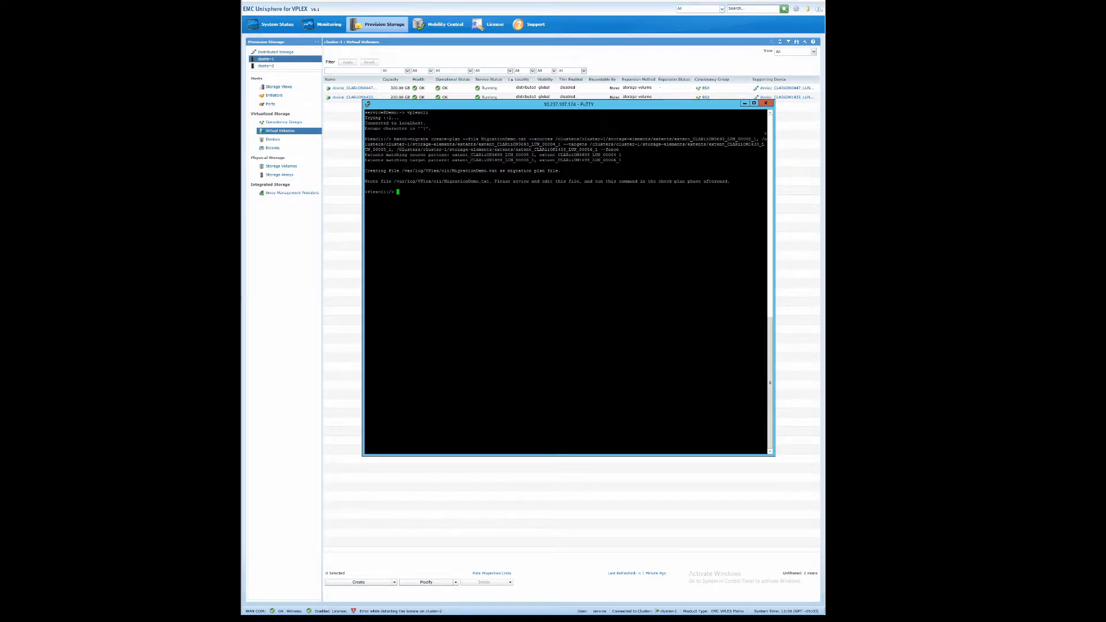
{"action": "left_click_drag", "start_coordinate": [394, 140], "coordinate": [619, 149]}
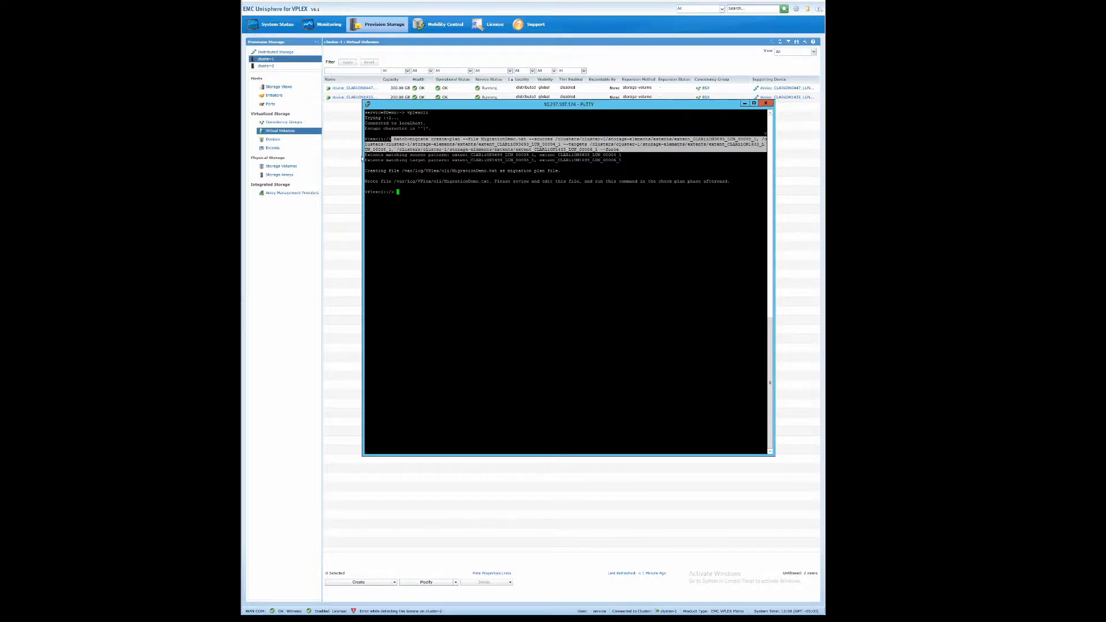
{"action": "left_click_drag", "start_coordinate": [366, 155], "coordinate": [366, 174]}
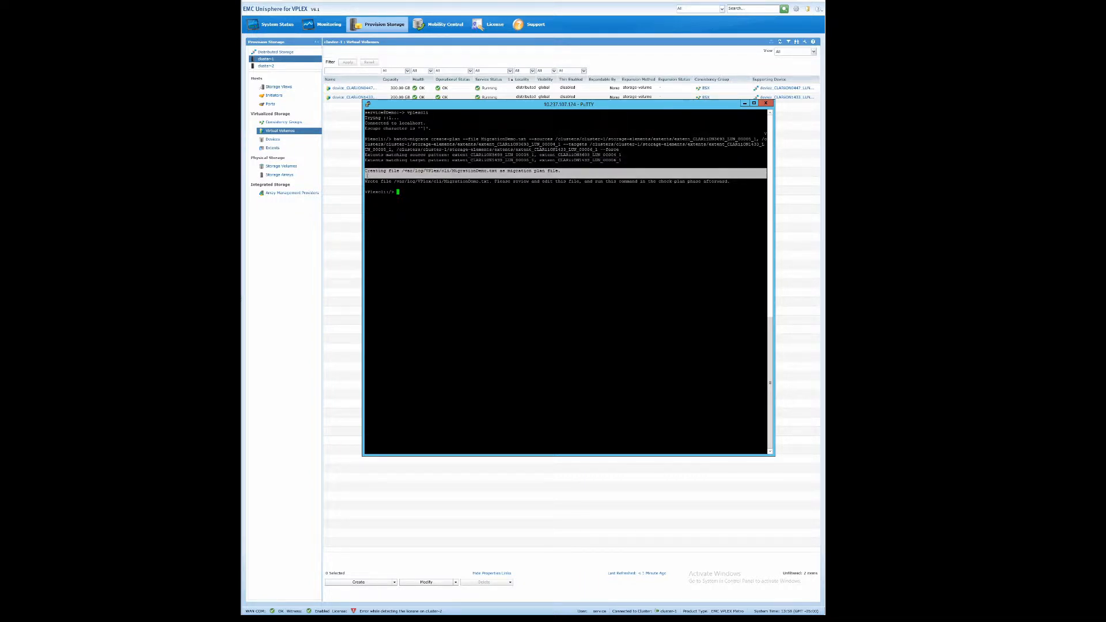
{"action": "double_click", "coordinate": [413, 192]}
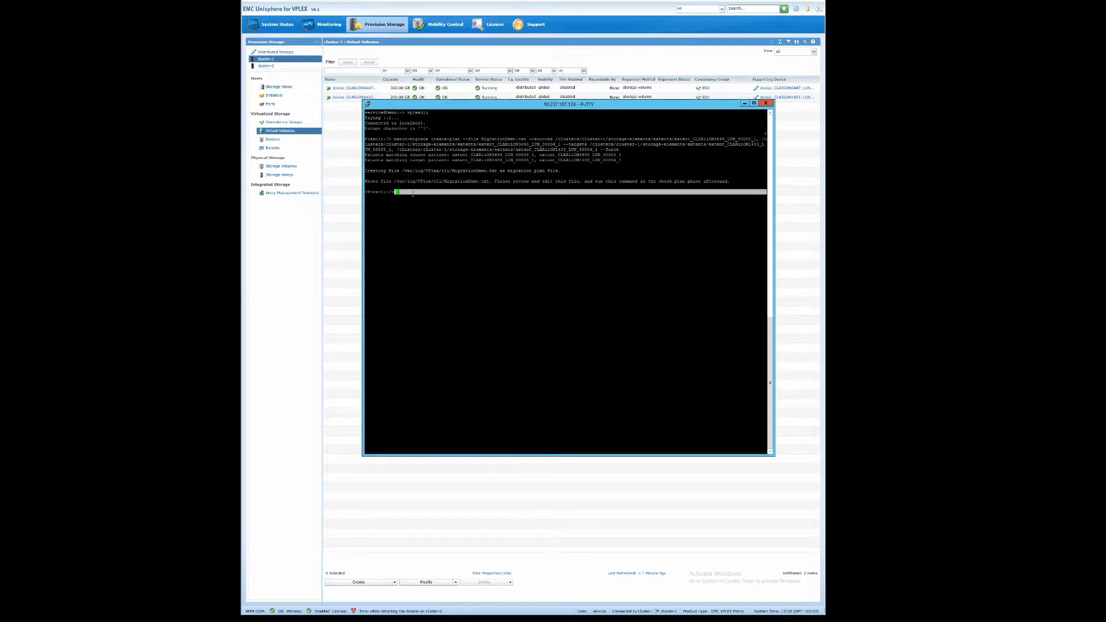
Exit the VPlexcli session and display the contents of /var/log/VPlex/cli/MigrationDemo.txt
{"action": "type", "text": "b"}
{"action": "type", "text": "xit"}
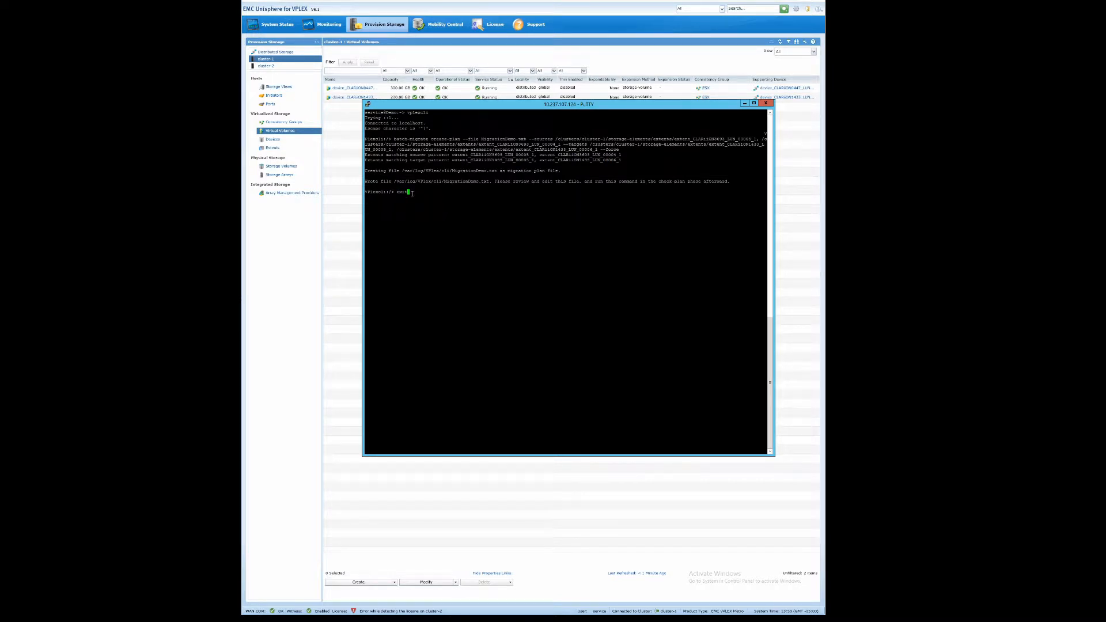
{"action": "key", "text": "Return"}
{"action": "type", "text": "cat /var/log/VPlex/cli/M"}
{"action": "key", "text": "Tab"}
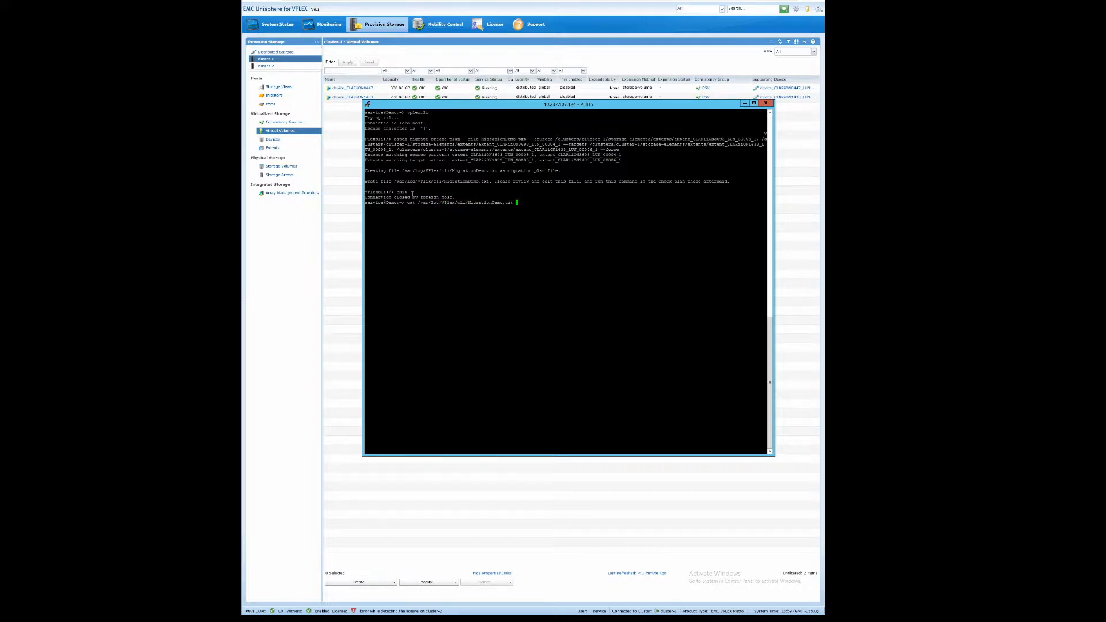
{"action": "key", "text": "Return"}
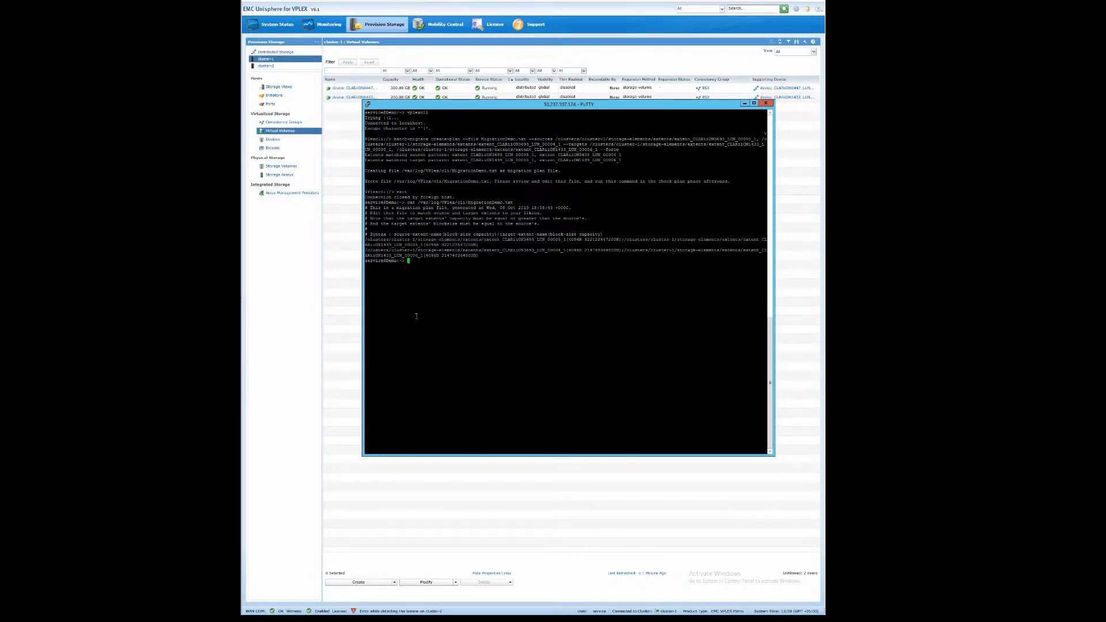
Reconnect to vplexcli and run batch-migrate check-plan on MigrationDemo.txt
{"action": "type", "text": "vplexcli"}
{"action": "key", "text": "Return"}
{"action": "right_click", "coordinate": [440, 301]}
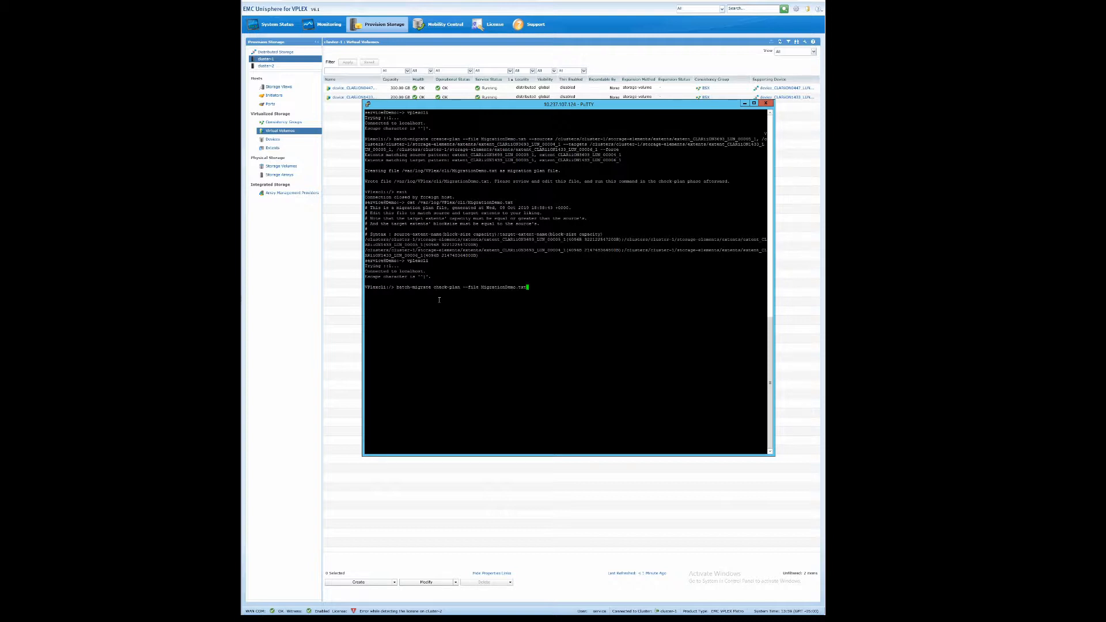
{"action": "key", "text": "Return"}
Start the MigrationDemo.txt batch migration with a 128K transfer size, and view the Move Data Within Cluster jobs in Unisphere for VPLEX
{"action": "right_click", "coordinate": [410, 314]}
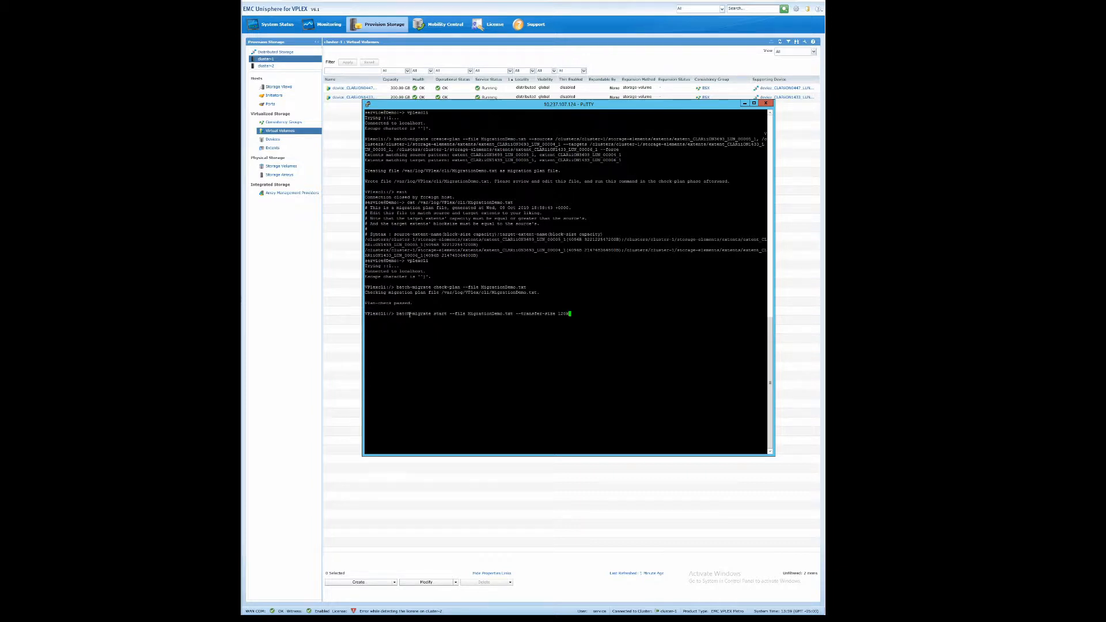
{"action": "key", "text": "Return"}
{"action": "left_click", "coordinate": [355, 220]}
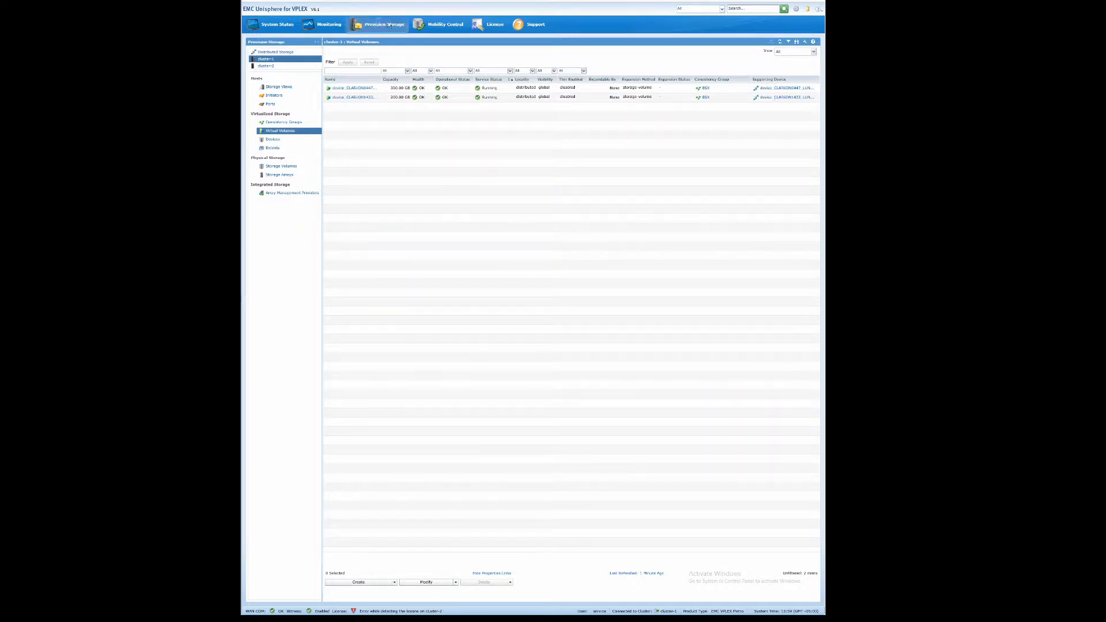
{"action": "left_click", "coordinate": [436, 24]}
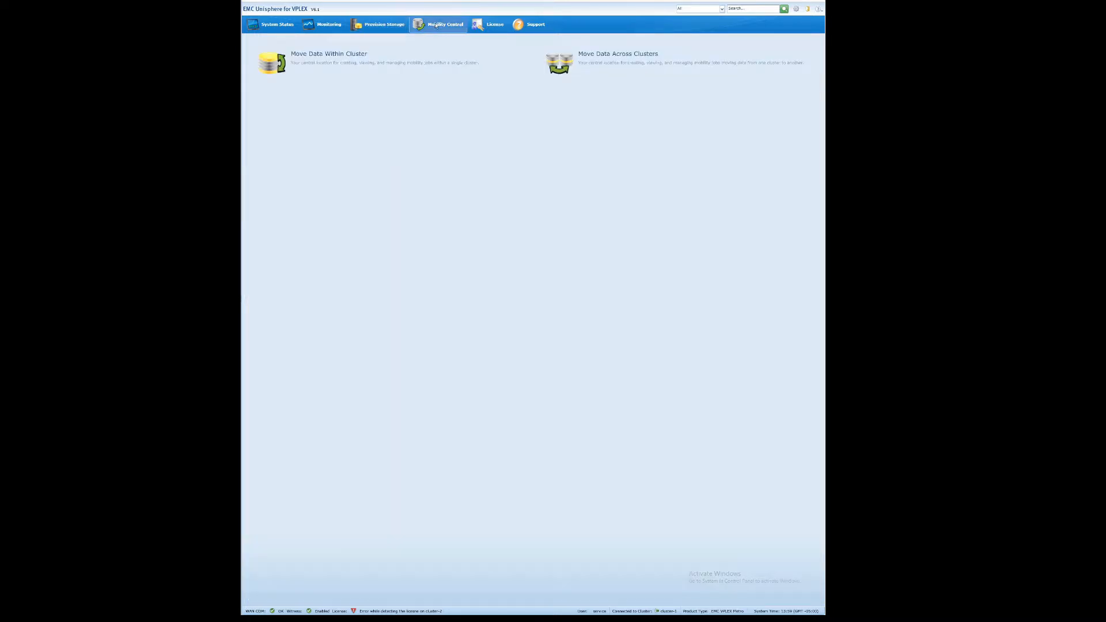
{"action": "left_click", "coordinate": [396, 54]}
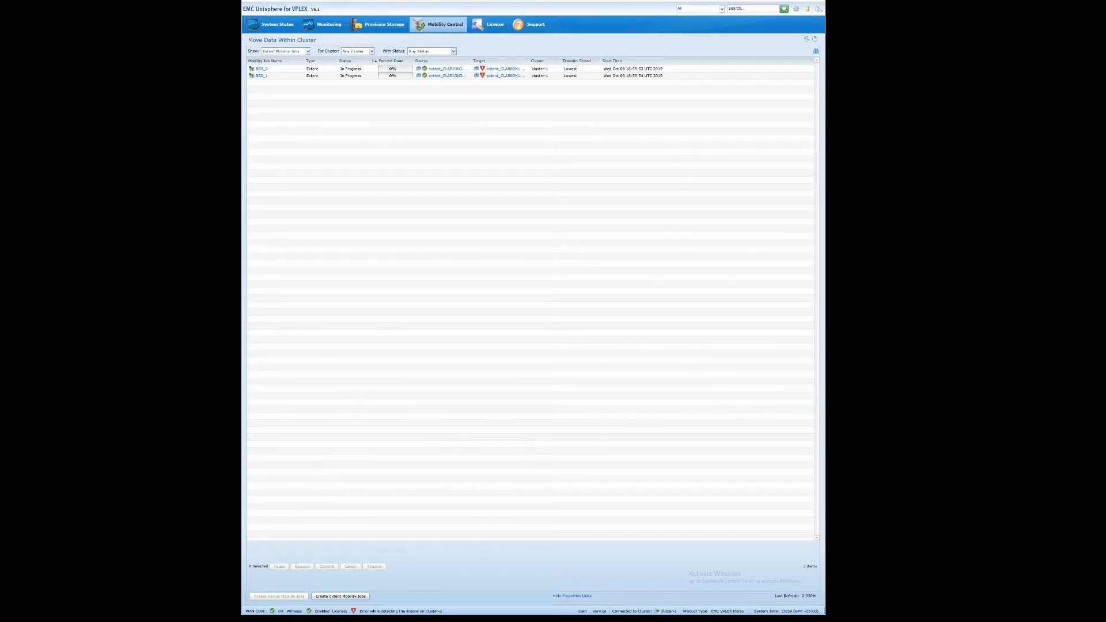
Switch to PuTTY, pause the MigrationDemo.txt batch migration, and refresh the mobility job list in Unisphere
{"action": "left_click", "coordinate": [370, 619]}
{"action": "right_click", "coordinate": [507, 348]}
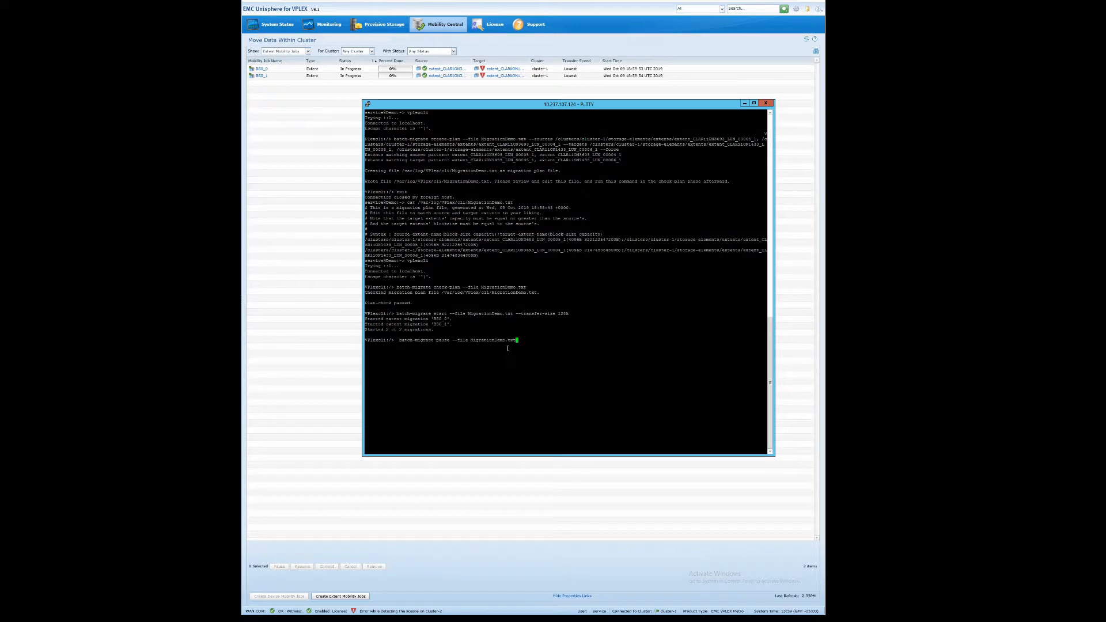
{"action": "key", "text": "Return"}
{"action": "left_click", "coordinate": [803, 42]}
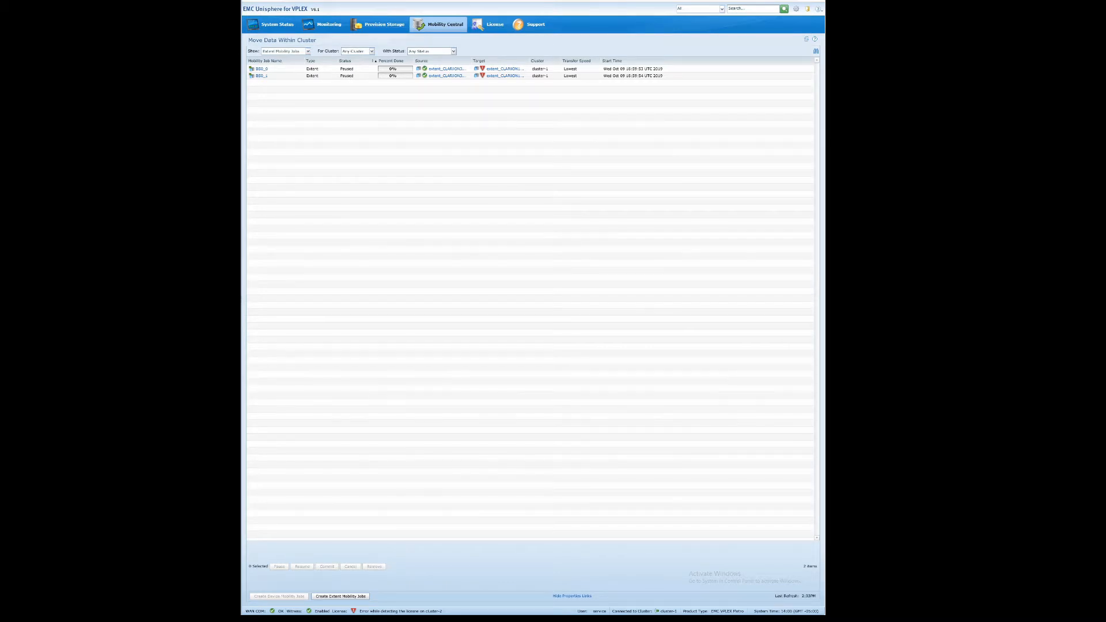
Back in PuTTY, resume the MigrationDemo.txt batch migration and check the refreshed job status in Unisphere
{"action": "mouse_move", "coordinate": [371, 619]}
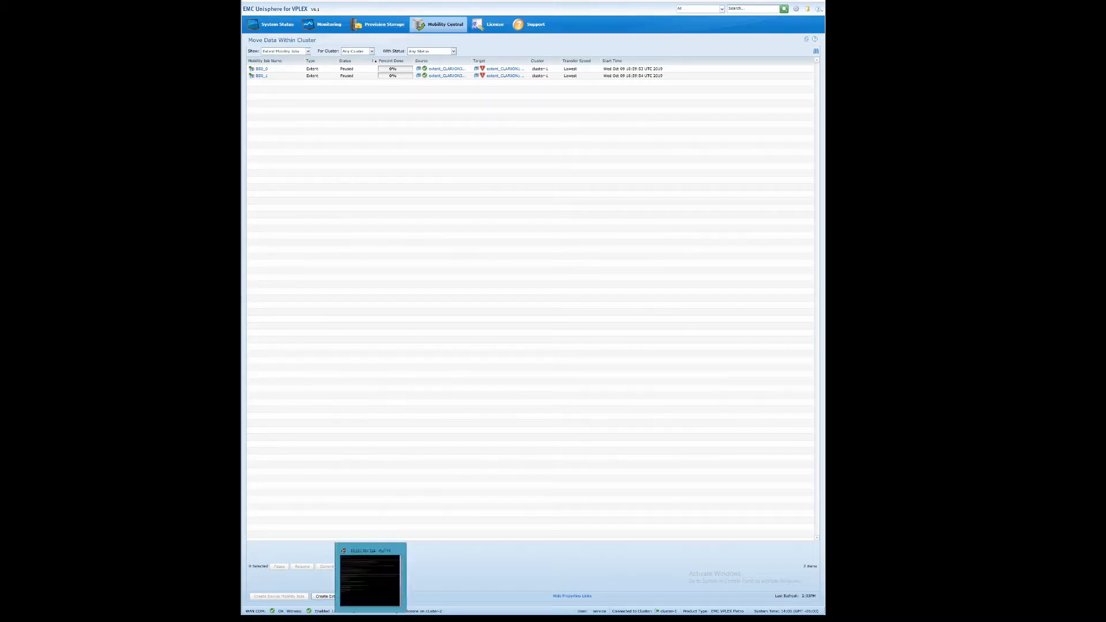
{"action": "left_click", "coordinate": [377, 581]}
{"action": "right_click", "coordinate": [460, 394]}
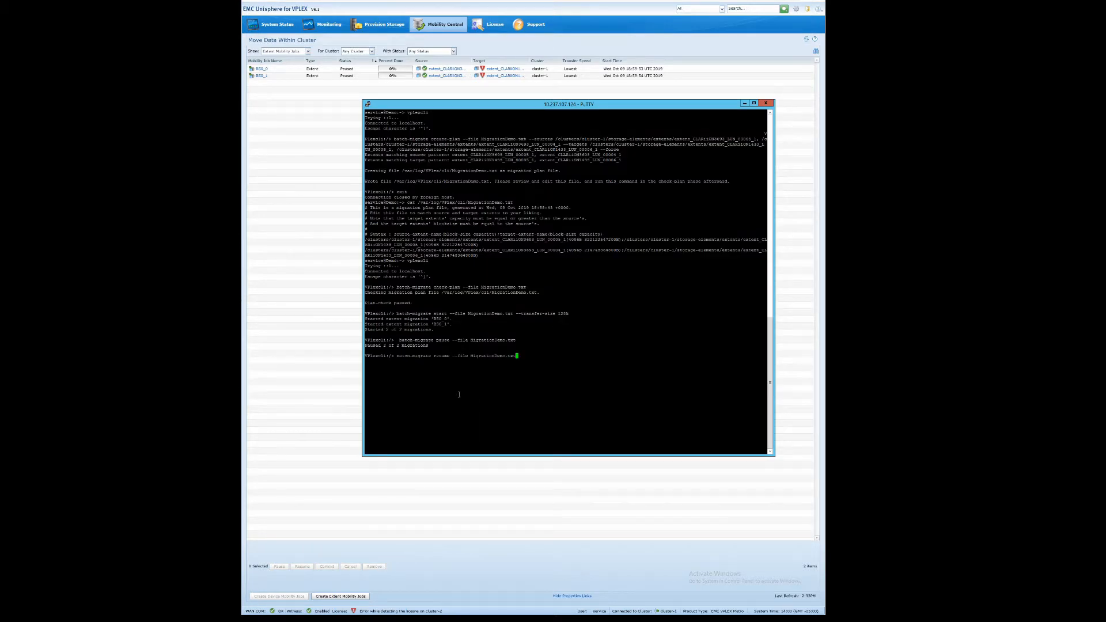
{"action": "key", "text": "Return"}
{"action": "left_click", "coordinate": [807, 40]}
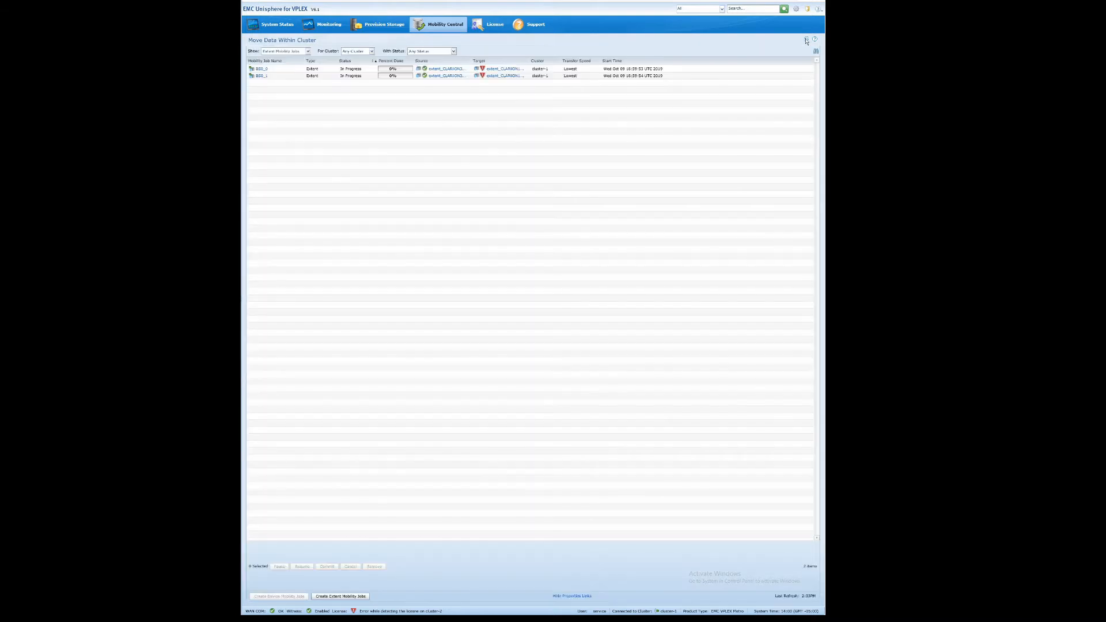
Set the first extent mobility job's transfer speed to Highest
{"action": "double_click", "coordinate": [284, 72]}
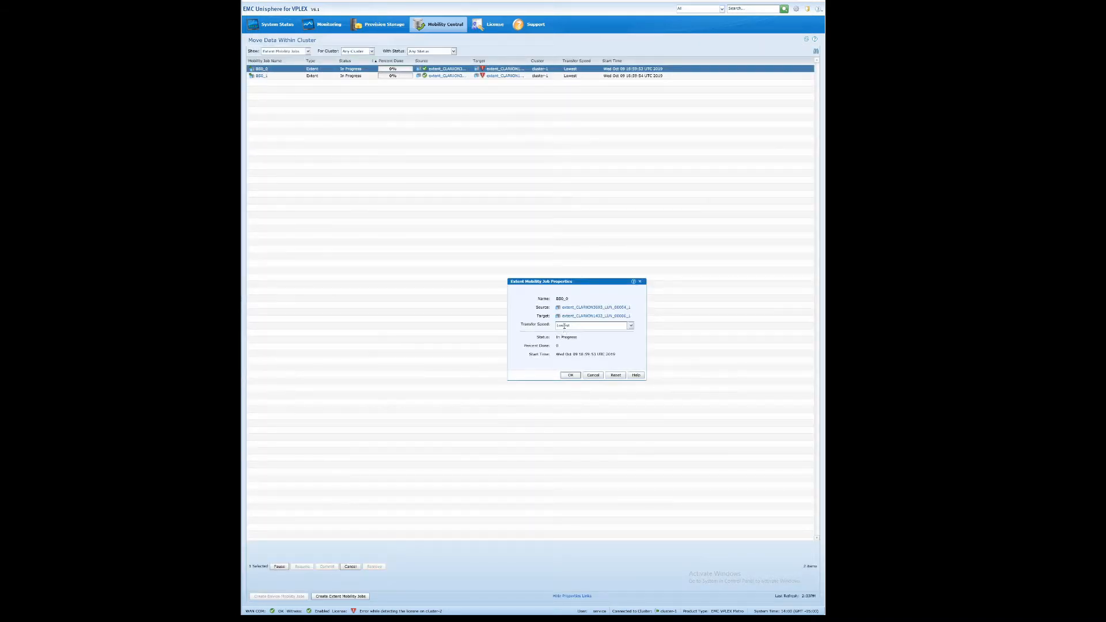
{"action": "left_click", "coordinate": [632, 326]}
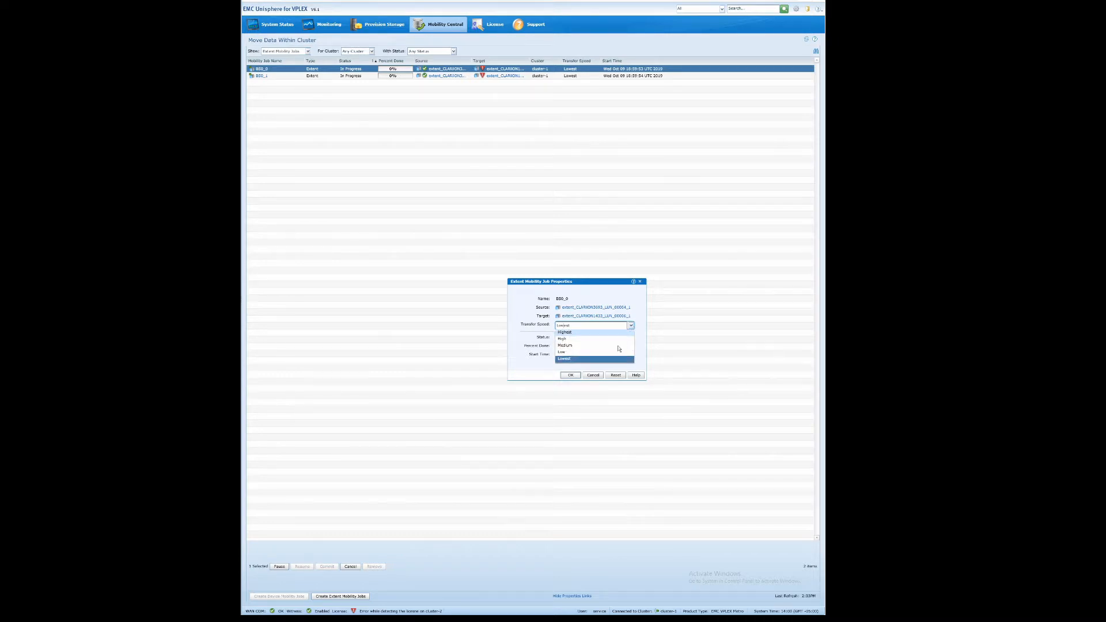
{"action": "left_click", "coordinate": [611, 333]}
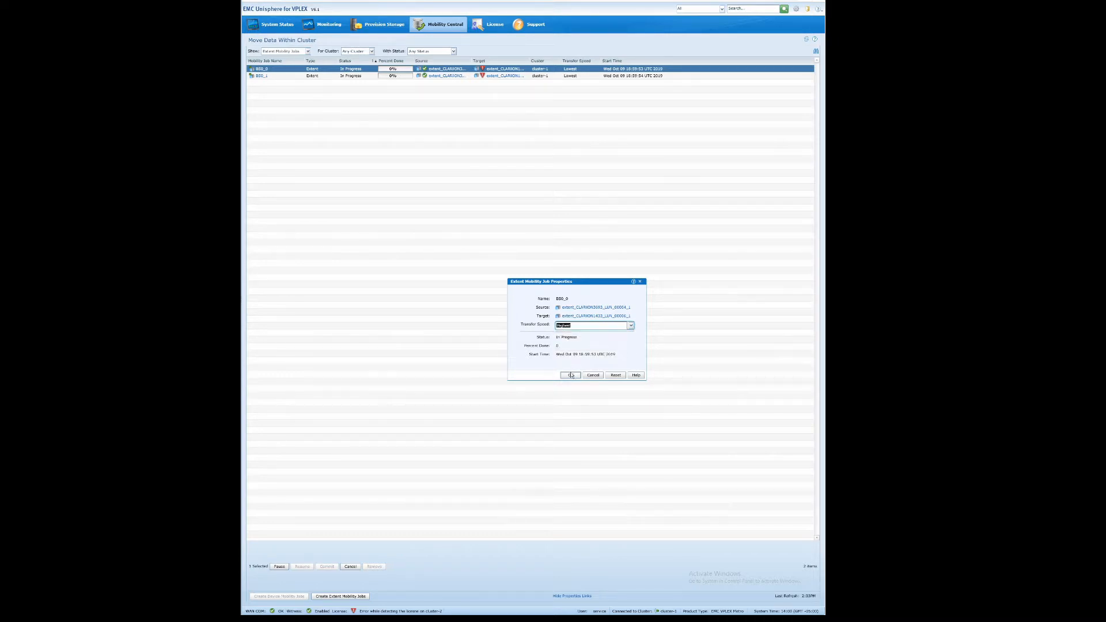
{"action": "left_click", "coordinate": [570, 375]}
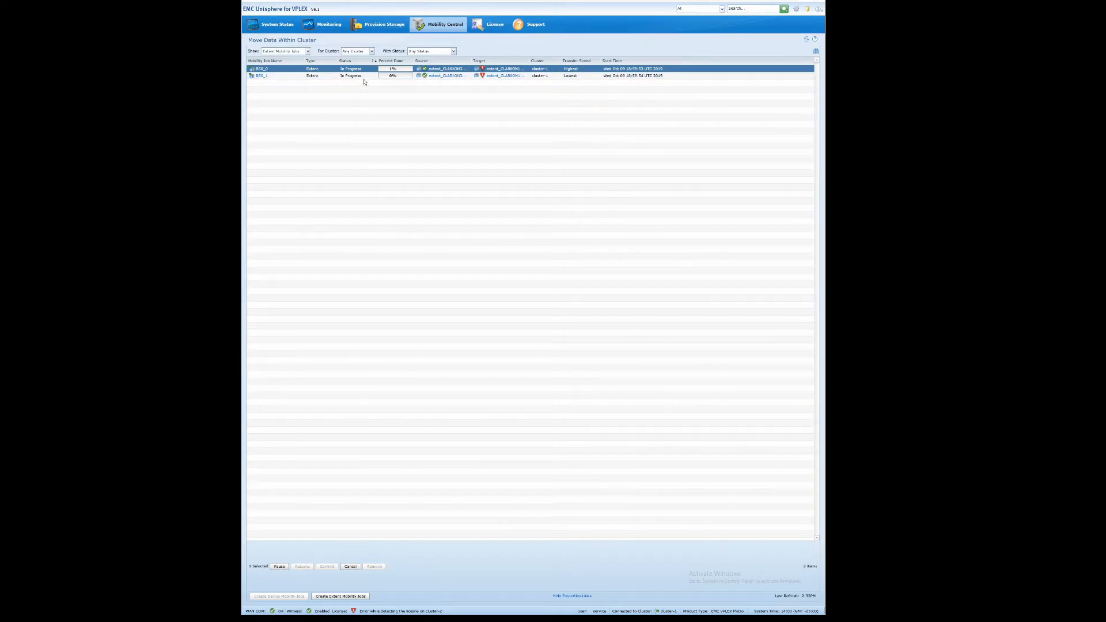
Set the second extent mobility job's transfer speed to Highest
{"action": "left_click", "coordinate": [260, 76]}
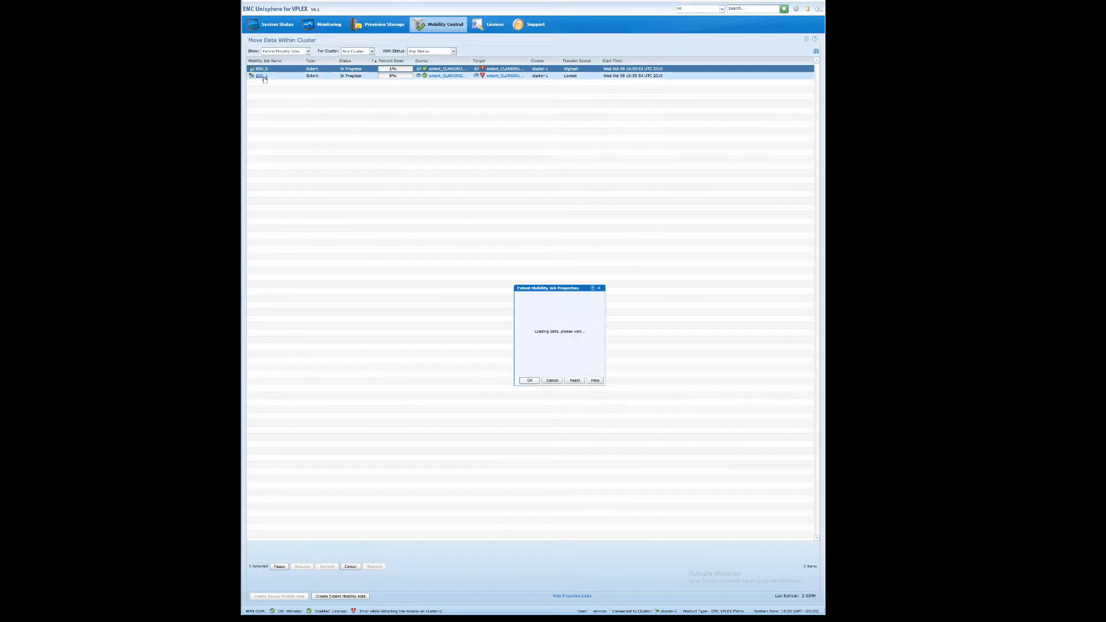
{"action": "left_click", "coordinate": [638, 333]}
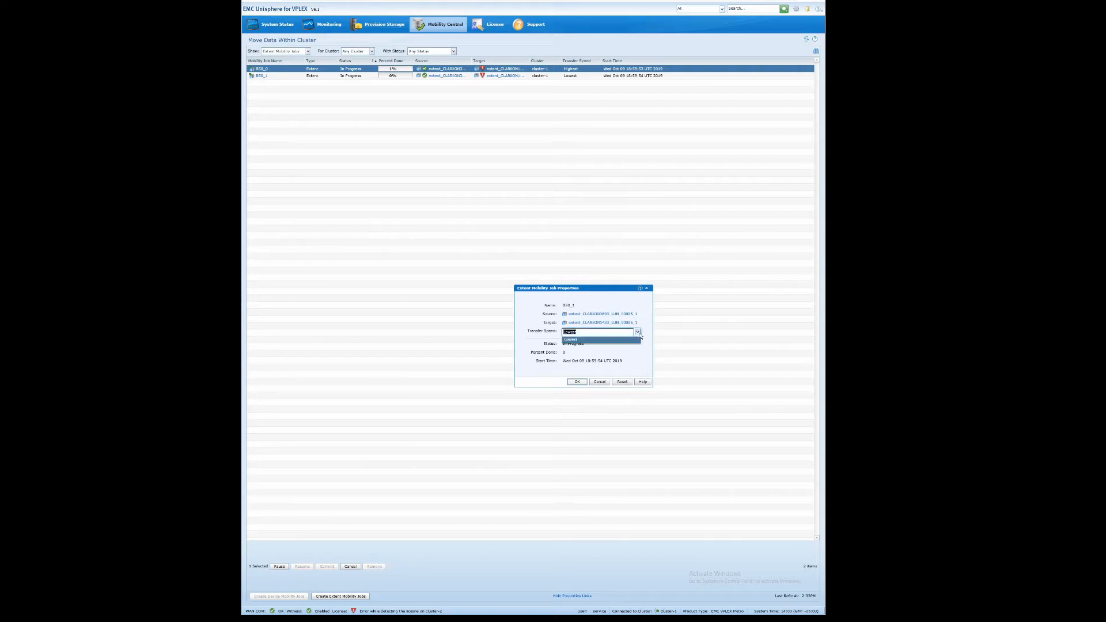
{"action": "left_click", "coordinate": [580, 339]}
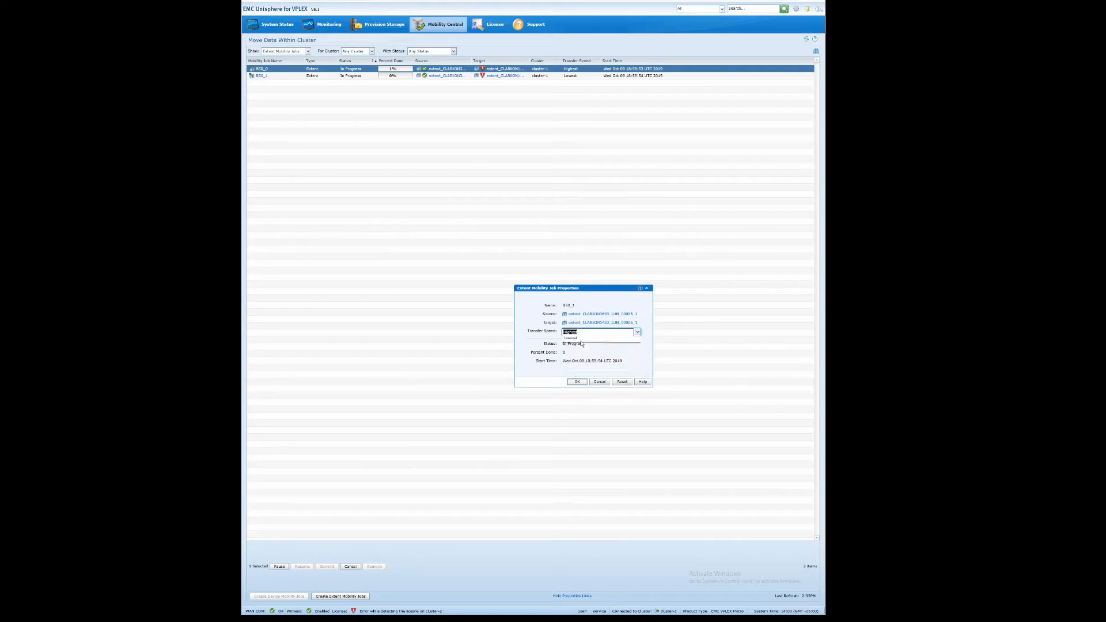
{"action": "left_click", "coordinate": [579, 382]}
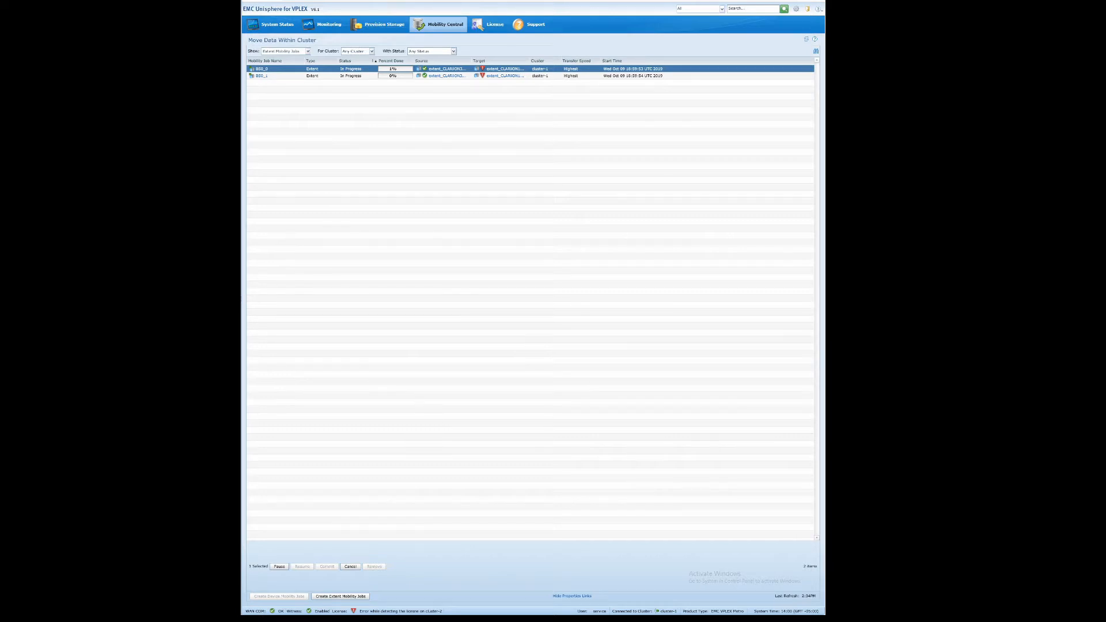
Switch to PuTTY, run the verbose and plain batch-migrate summaries for MigrationDemo.txt, and return to the mobility jobs in Unisphere
{"action": "left_click", "coordinate": [370, 619]}
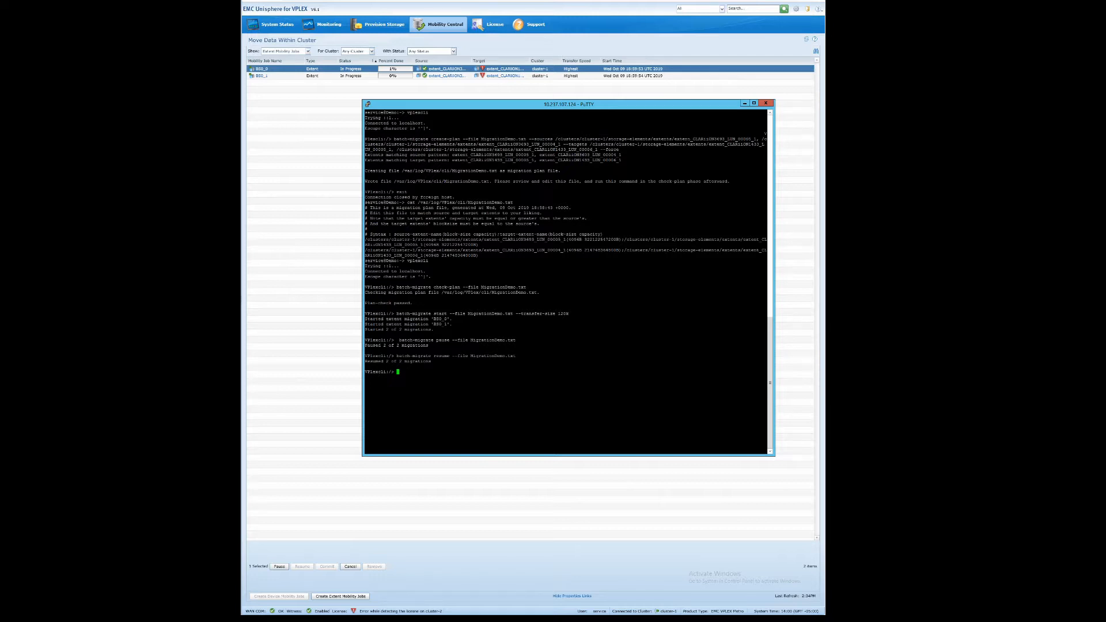
{"action": "right_click", "coordinate": [445, 383]}
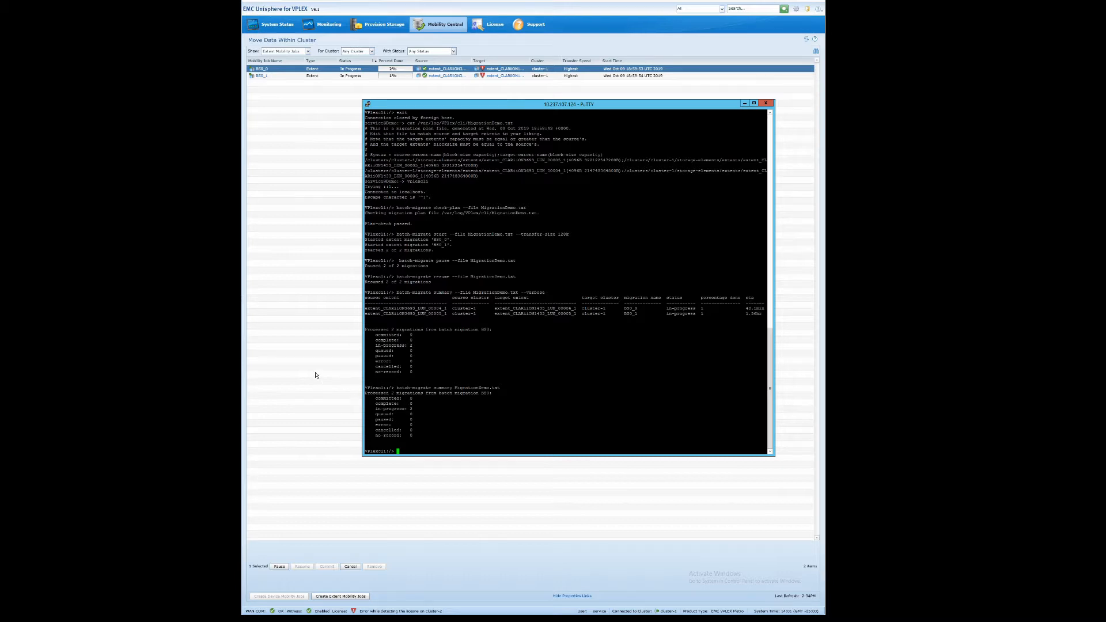
{"action": "left_click", "coordinate": [300, 390]}
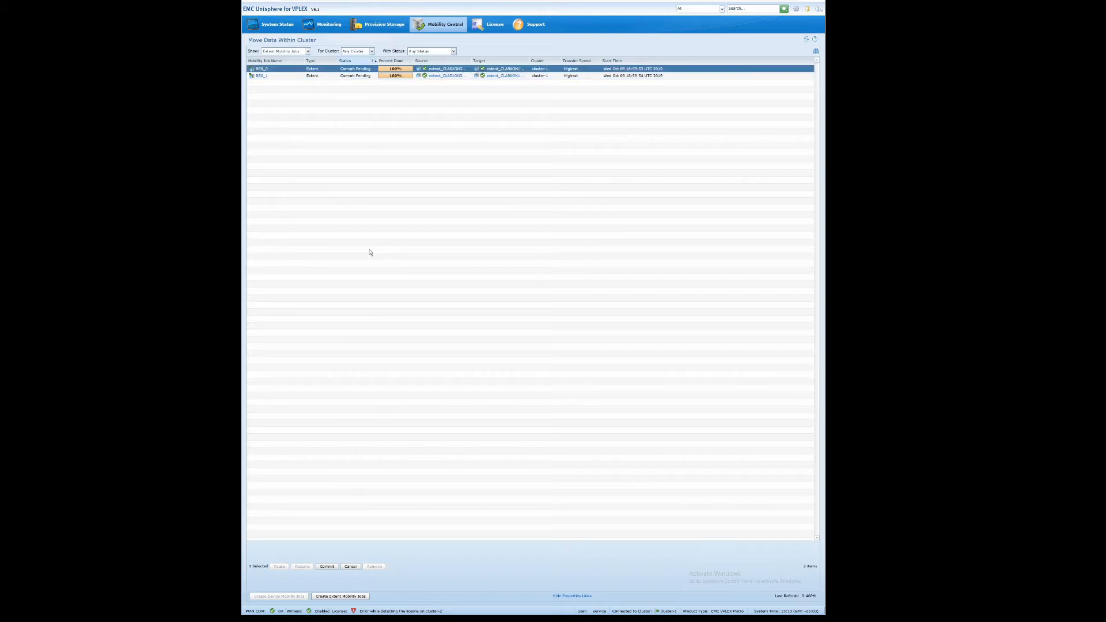
Switch to PuTTY, commit the MigrationDemo.txt batch migration, and refresh the mobility job list in Unisphere
{"action": "left_click", "coordinate": [461, 619]}
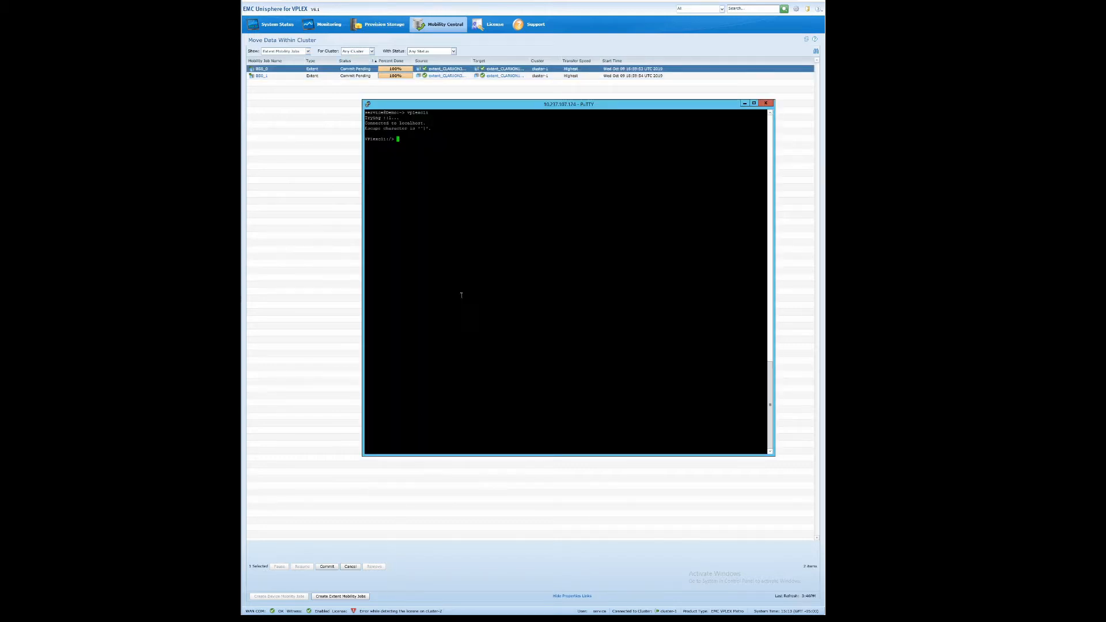
{"action": "right_click", "coordinate": [448, 200]}
{"action": "key", "text": "Return"}
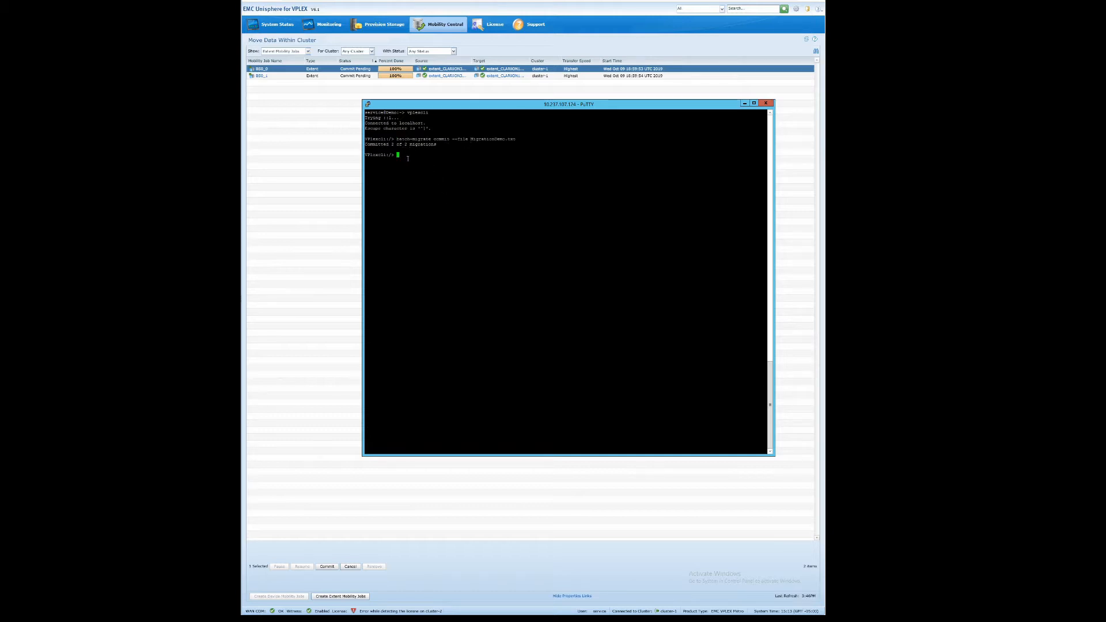
{"action": "left_click", "coordinate": [806, 40]}
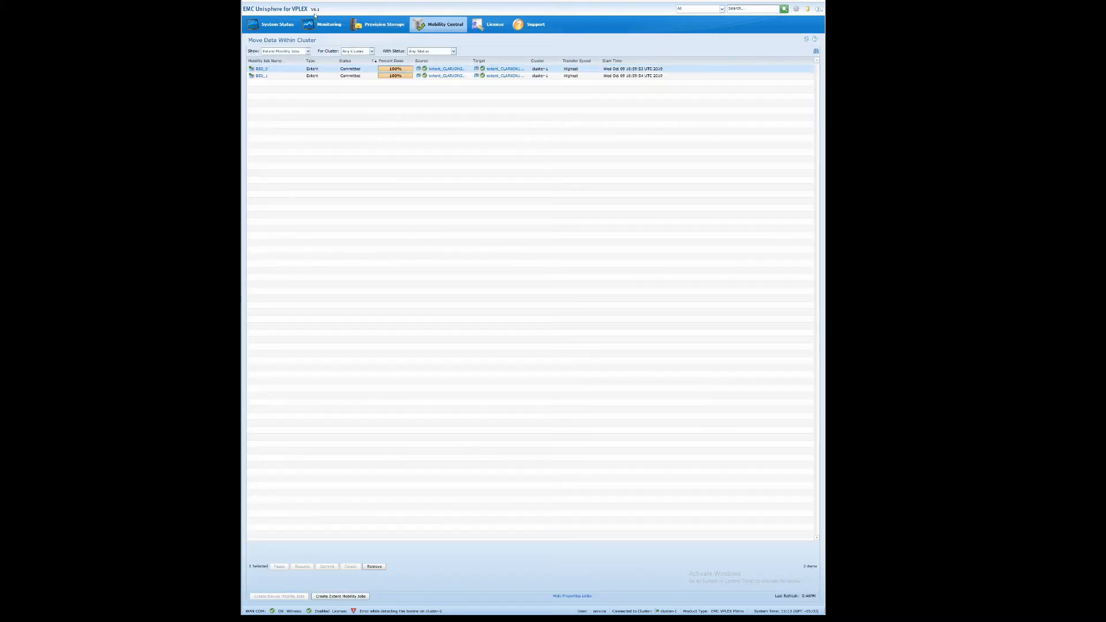
Examine the map of cluster-1's first virtual volume to check its supporting devices, extents and storage volumes, and close it
{"action": "mouse_move", "coordinate": [380, 25]}
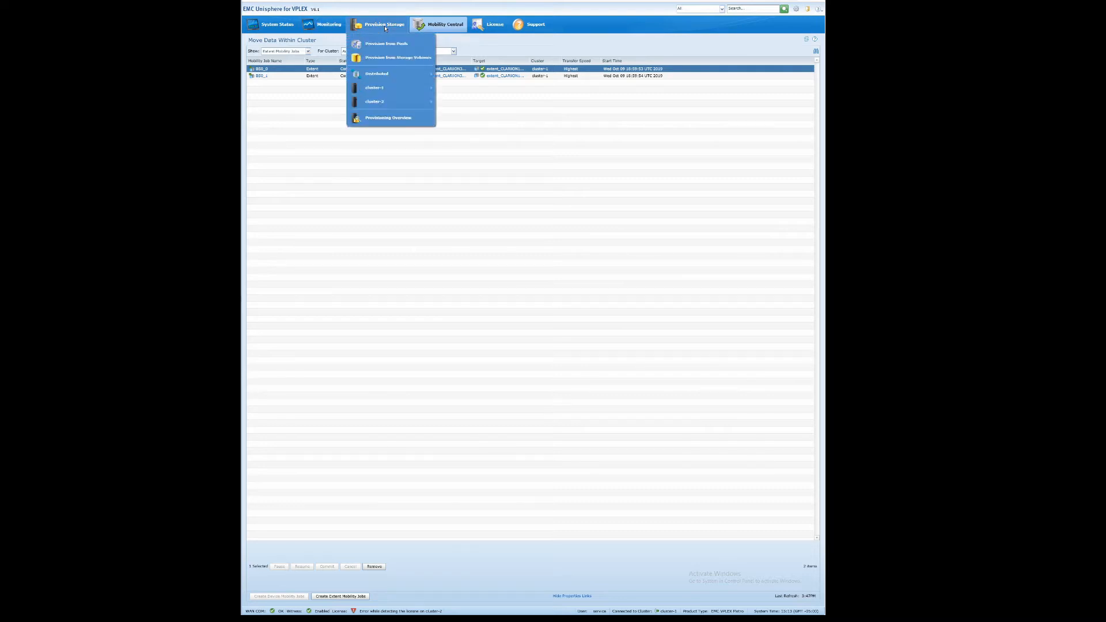
{"action": "mouse_move", "coordinate": [386, 87]}
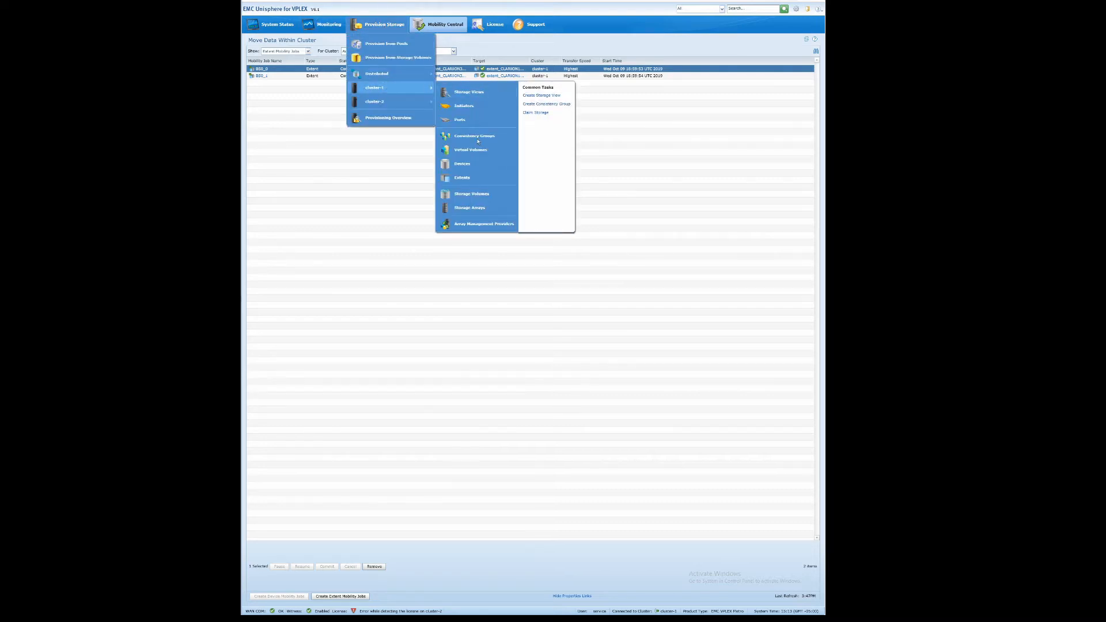
{"action": "left_click", "coordinate": [477, 152]}
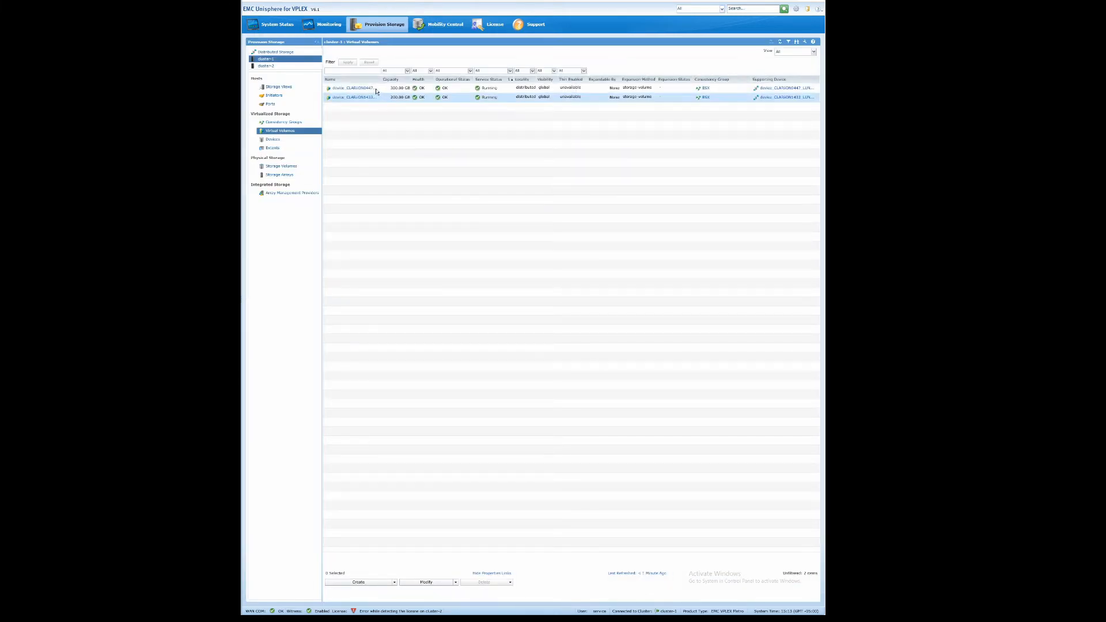
{"action": "mouse_move", "coordinate": [372, 89]}
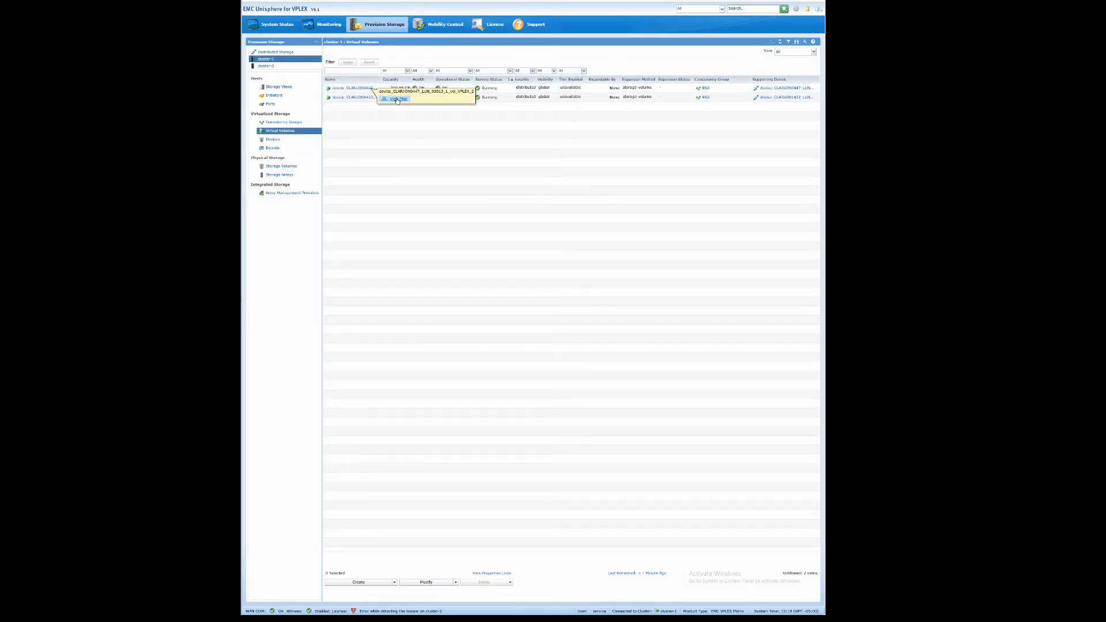
{"action": "left_click", "coordinate": [398, 99]}
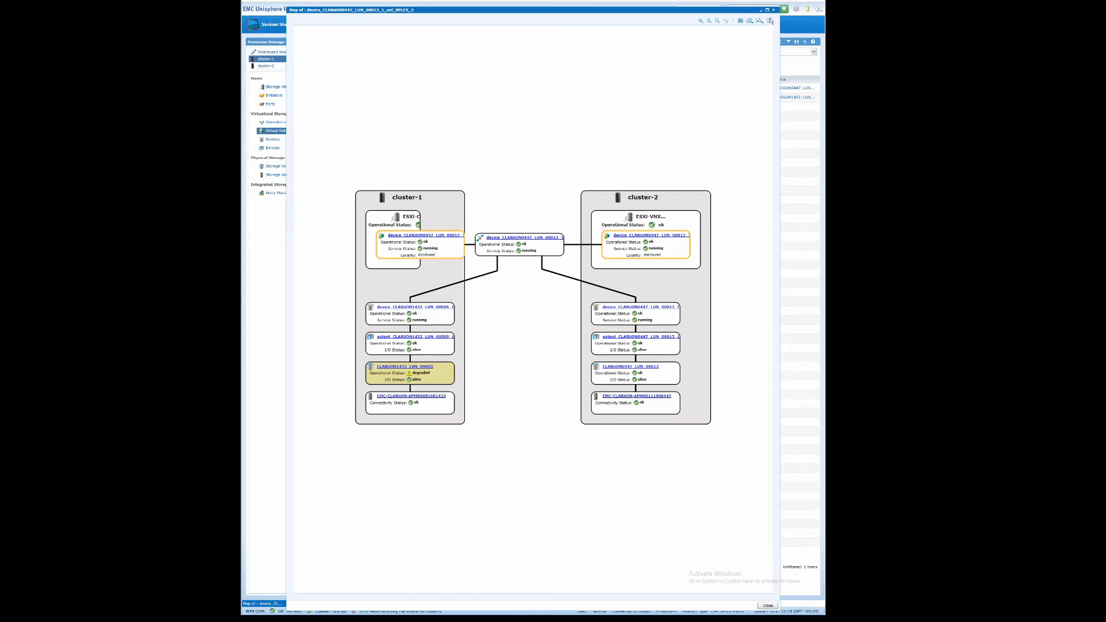
{"action": "left_click", "coordinate": [773, 10]}
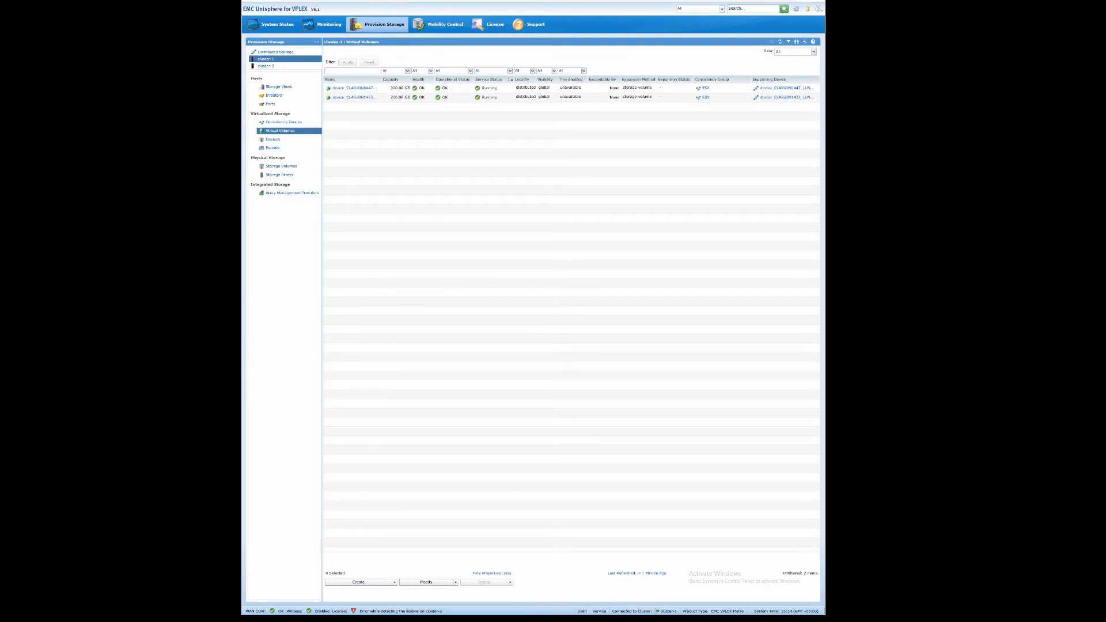
Reopen the within-cluster mobility jobs and, in PuTTY, clean up the source extents of the committed batch migration
{"action": "mouse_move", "coordinate": [371, 619]}
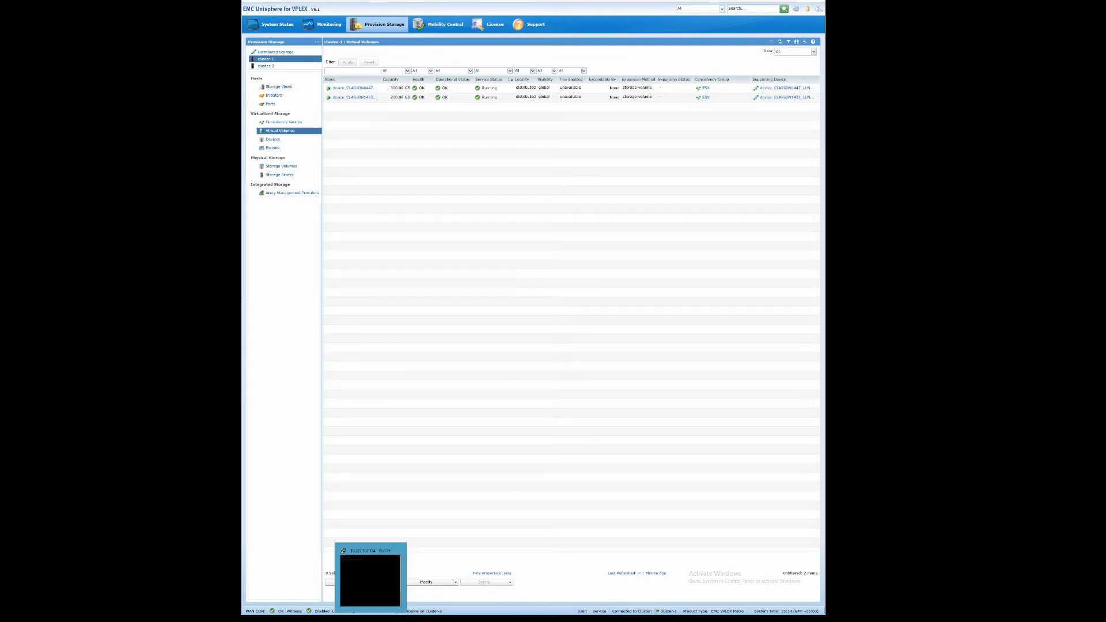
{"action": "left_click", "coordinate": [375, 29]}
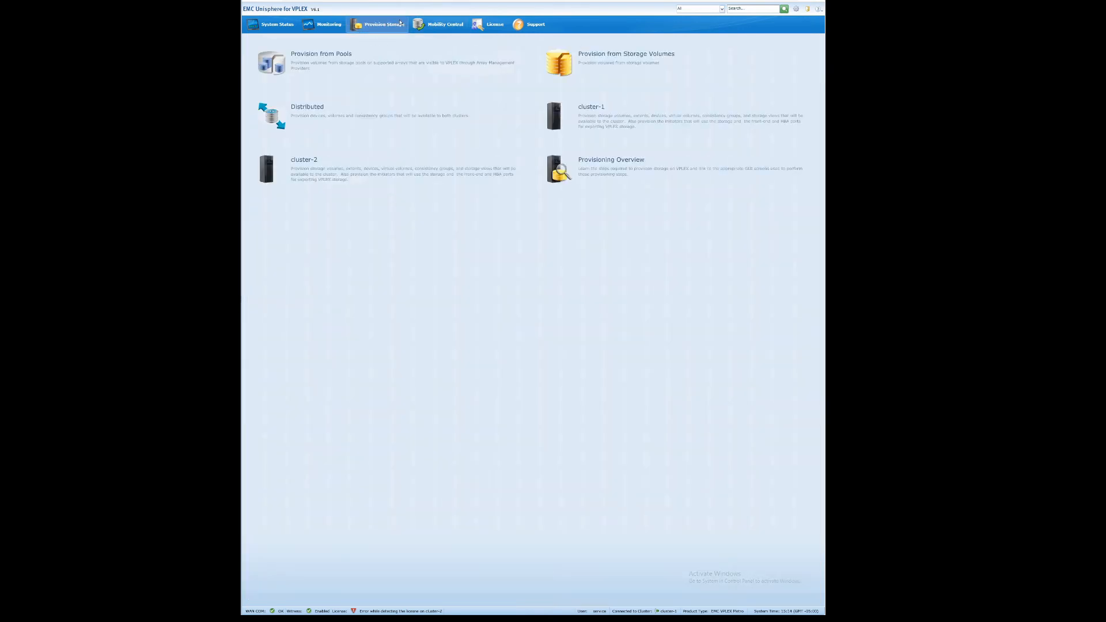
{"action": "left_click", "coordinate": [418, 26]}
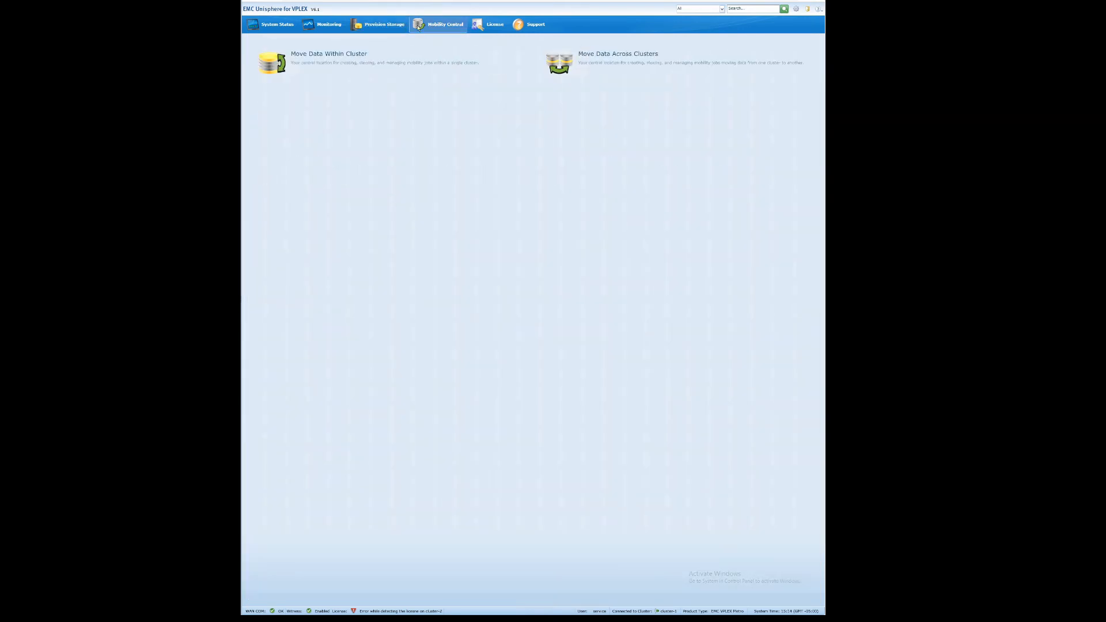
{"action": "left_click", "coordinate": [333, 57]}
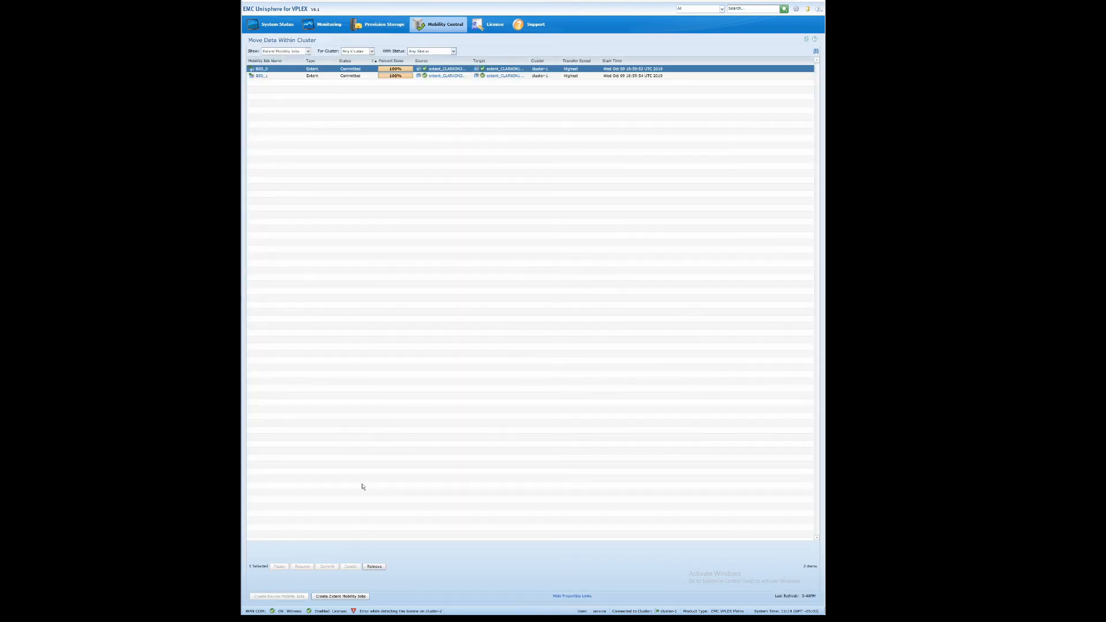
{"action": "left_click", "coordinate": [462, 619]}
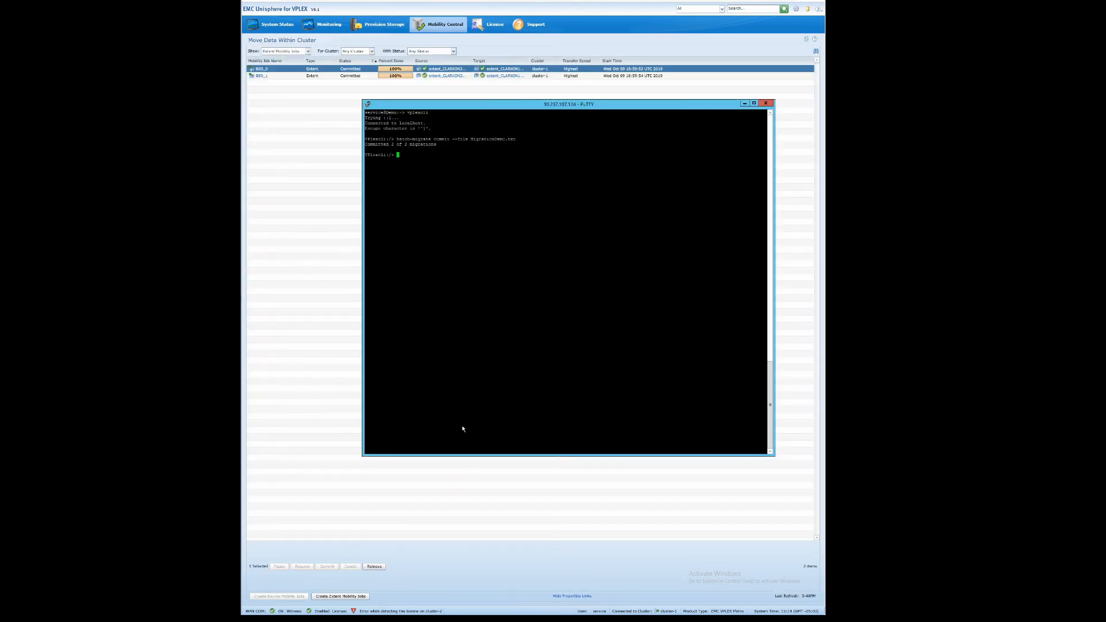
{"action": "right_click", "coordinate": [464, 375]}
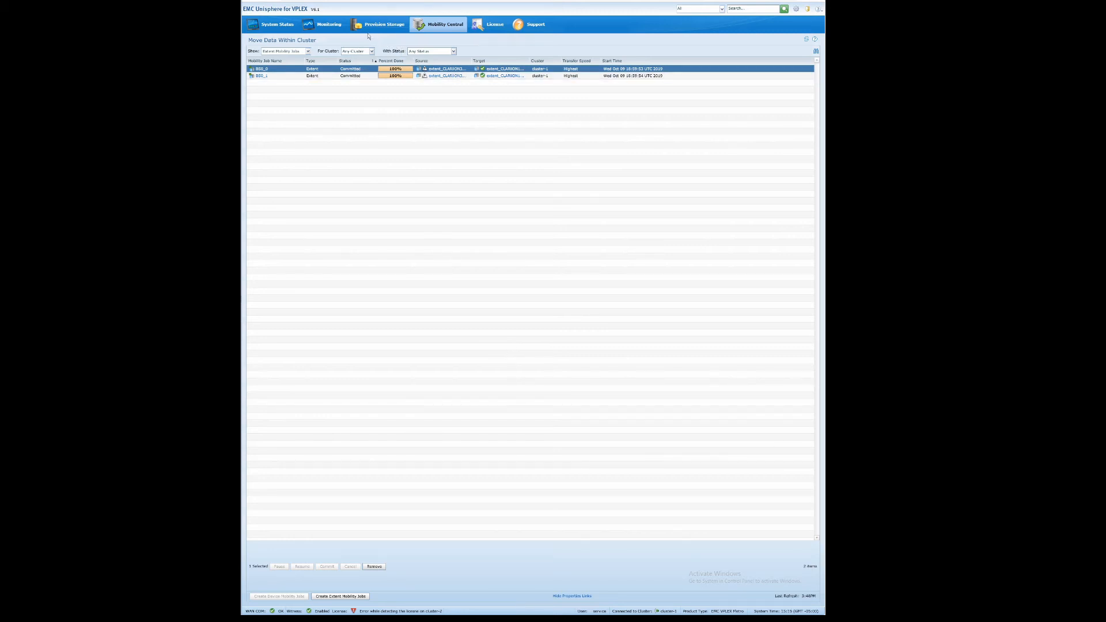
In Unisphere, open the cluster-1 extents list to check which extents remain after the cleanup
{"action": "left_click", "coordinate": [367, 29]}
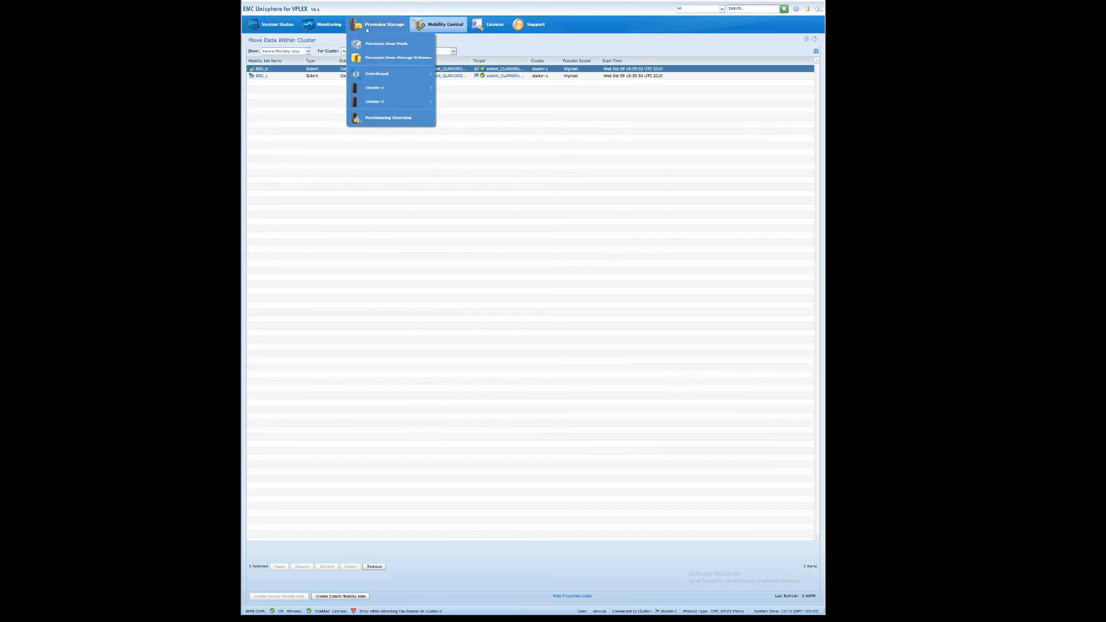
{"action": "mouse_move", "coordinate": [380, 88]}
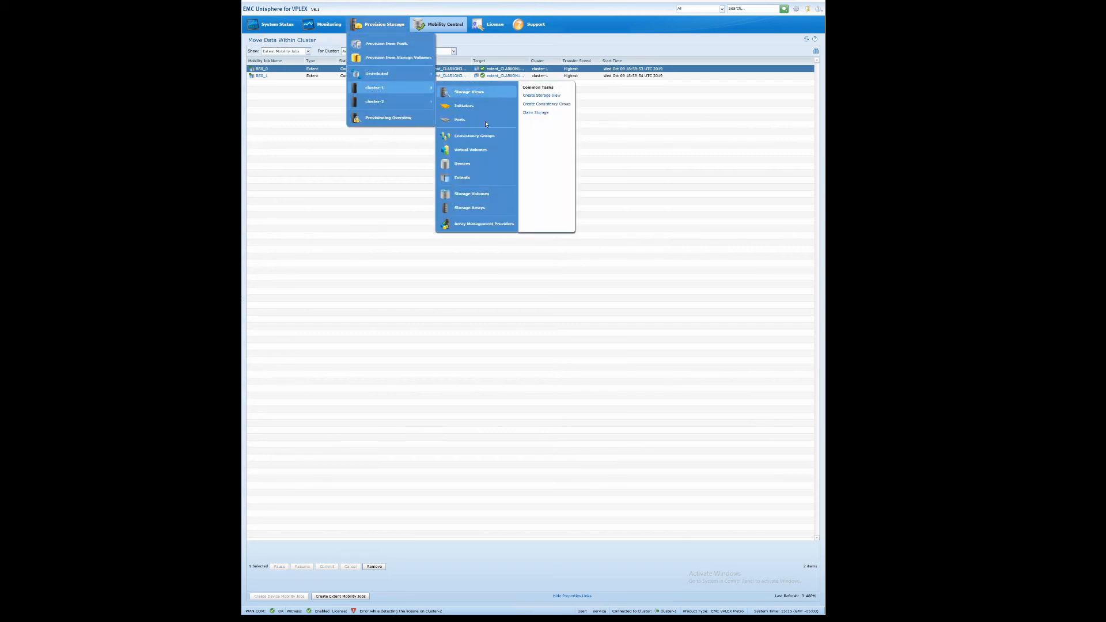
{"action": "left_click", "coordinate": [476, 179]}
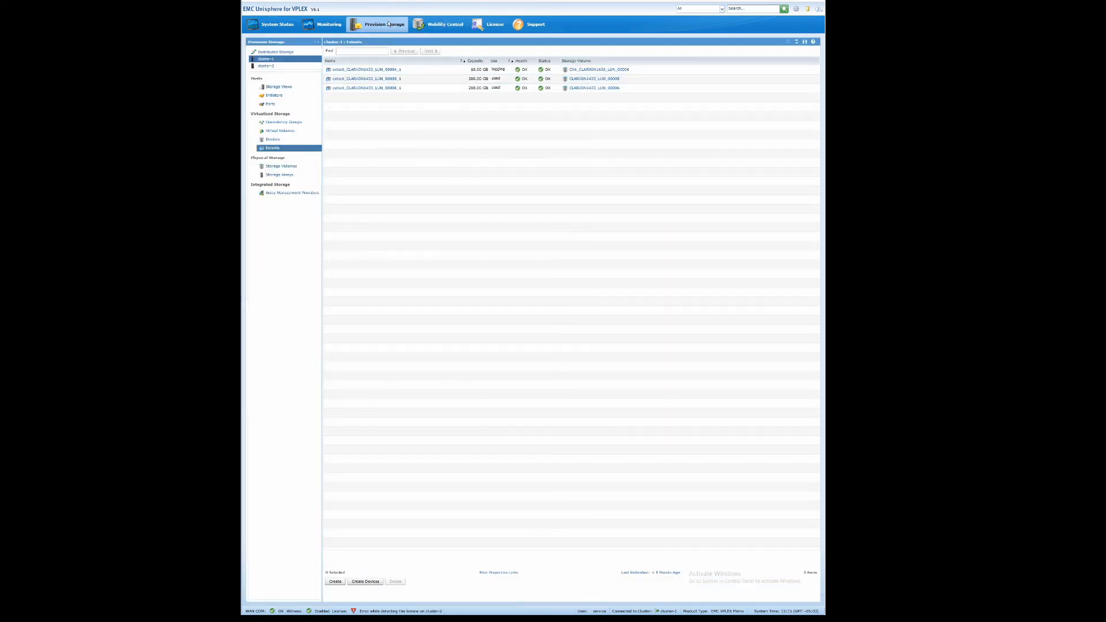
Open the cluster-1 storage volumes and check the use status of the former source volumes by selecting each one
{"action": "mouse_move", "coordinate": [387, 31]}
{"action": "mouse_move", "coordinate": [381, 92]}
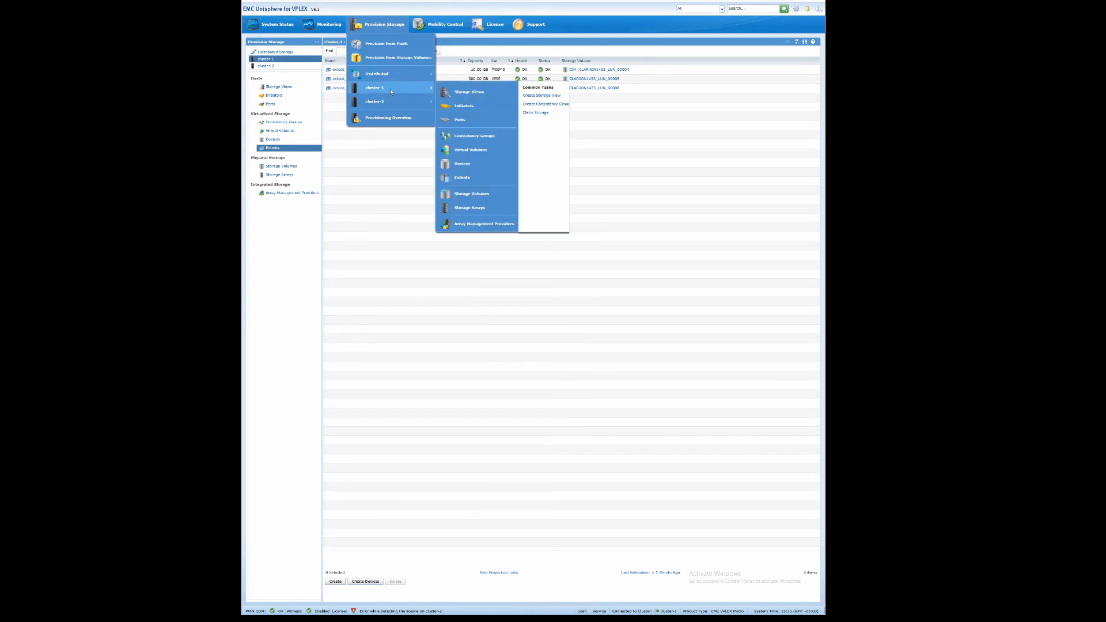
{"action": "left_click", "coordinate": [472, 194]}
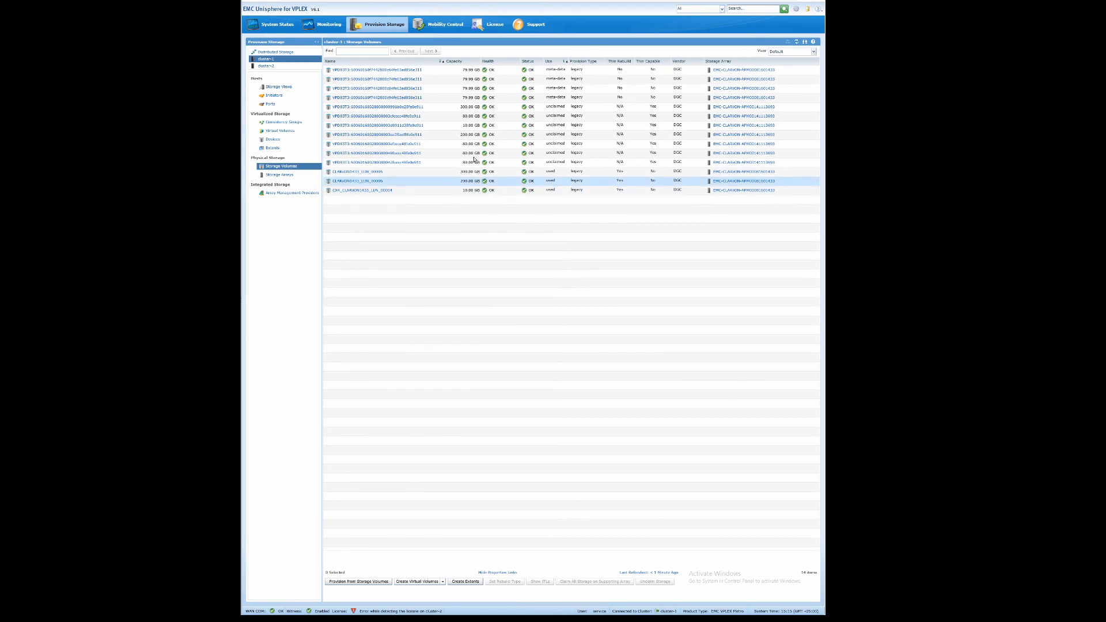
{"action": "left_click", "coordinate": [504, 136]}
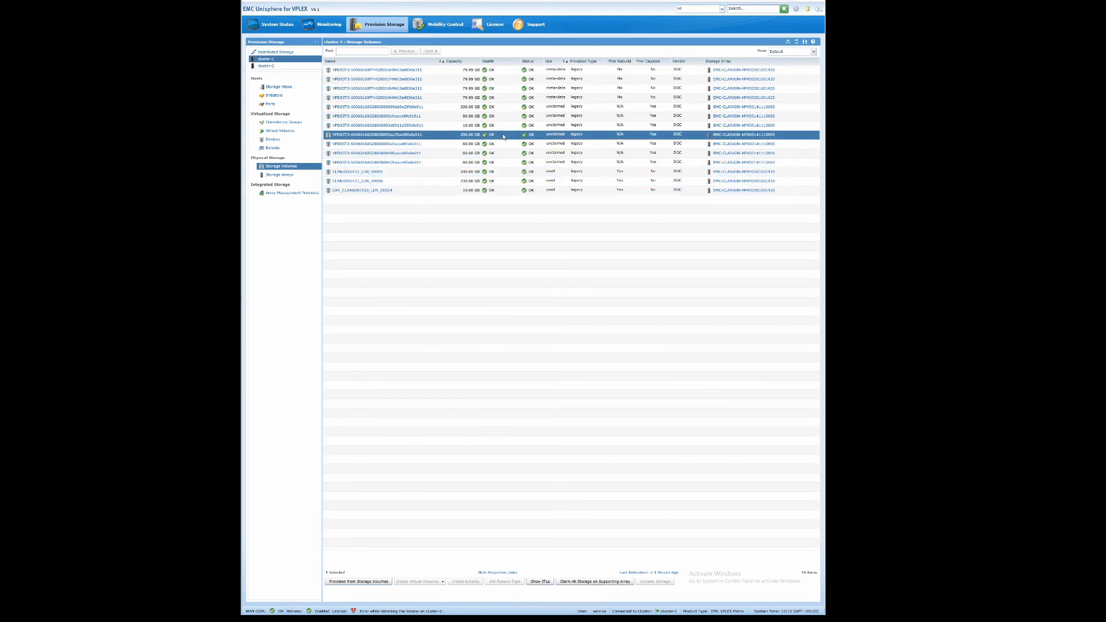
{"action": "left_click", "coordinate": [507, 107]}
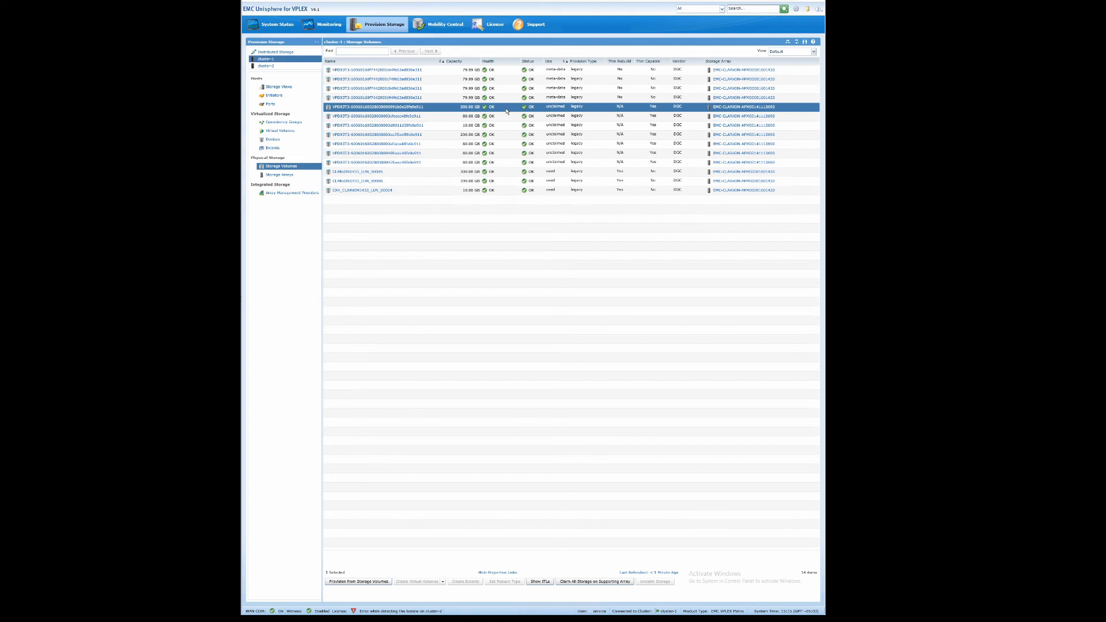